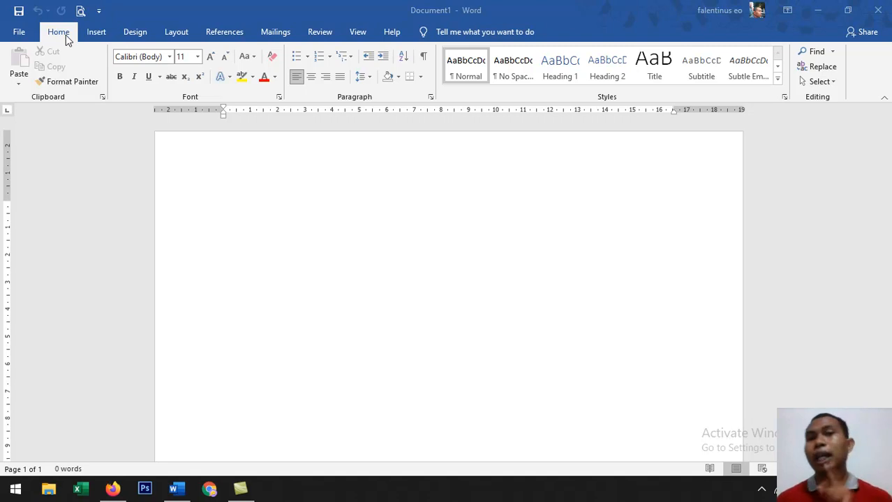
Set the text font of the blank document to Arial at size 12.
click(66, 36)
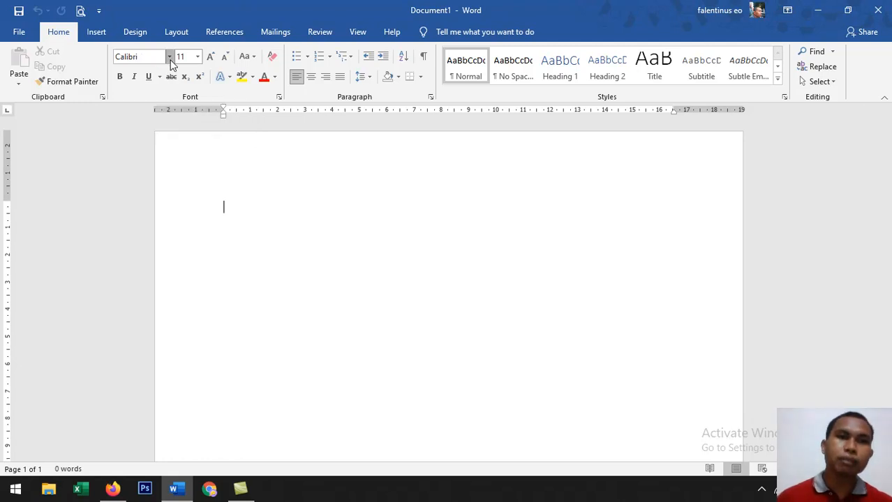
click(172, 63)
click(213, 6)
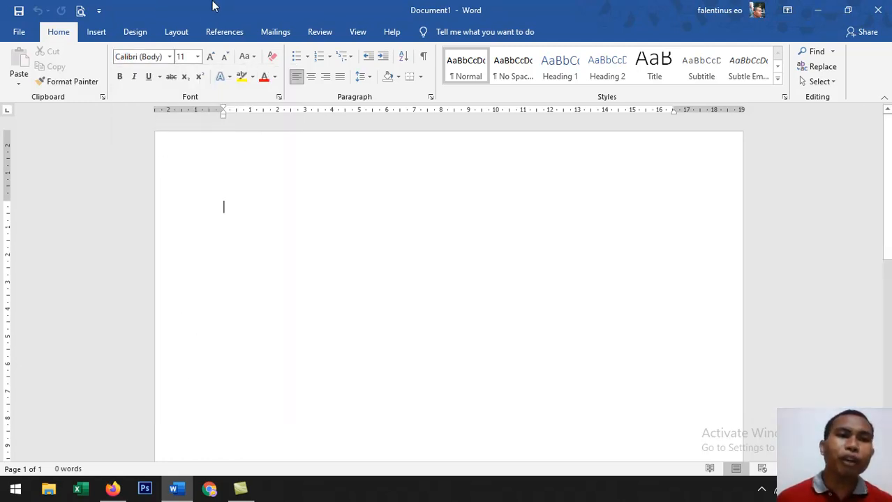
click(168, 62)
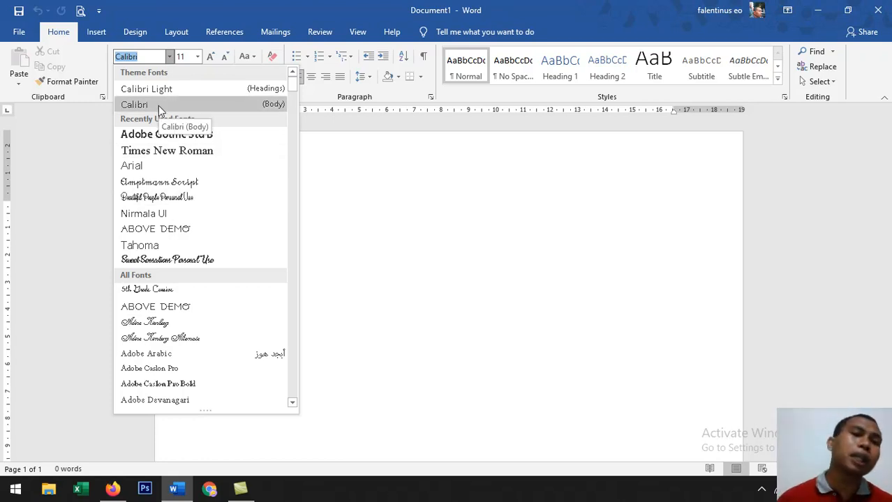
click(147, 166)
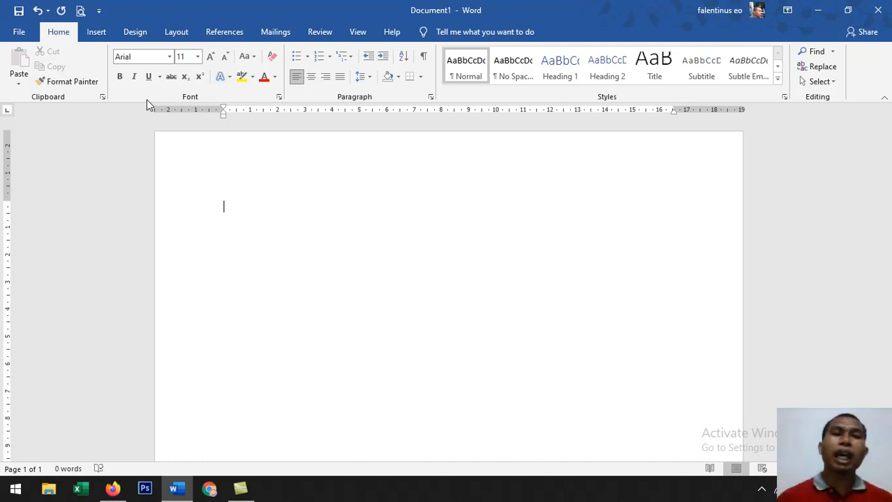
click(199, 59)
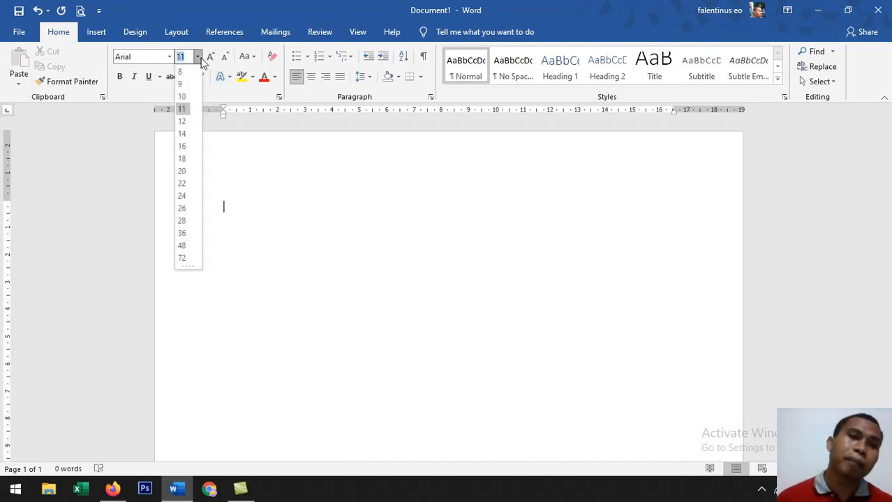
click(183, 124)
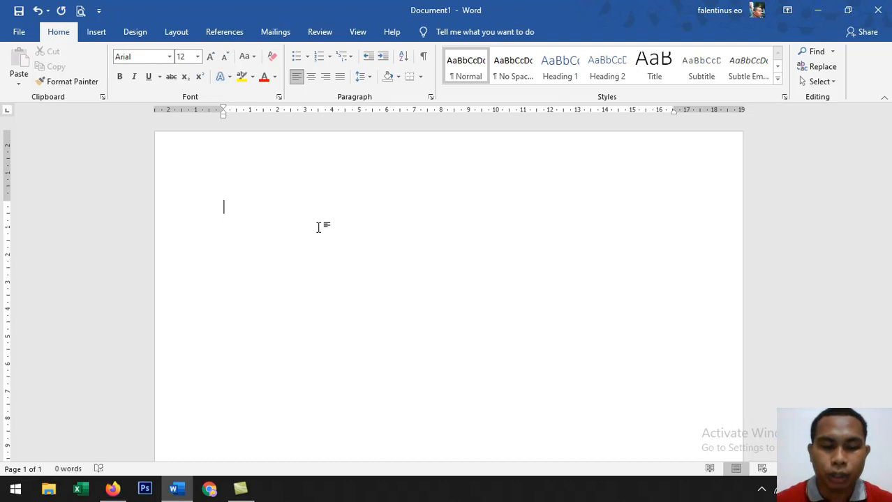
text(KARI)
key(BackSpace)
key(BackSpace)
key(BackSpace)
key(BackSpace)
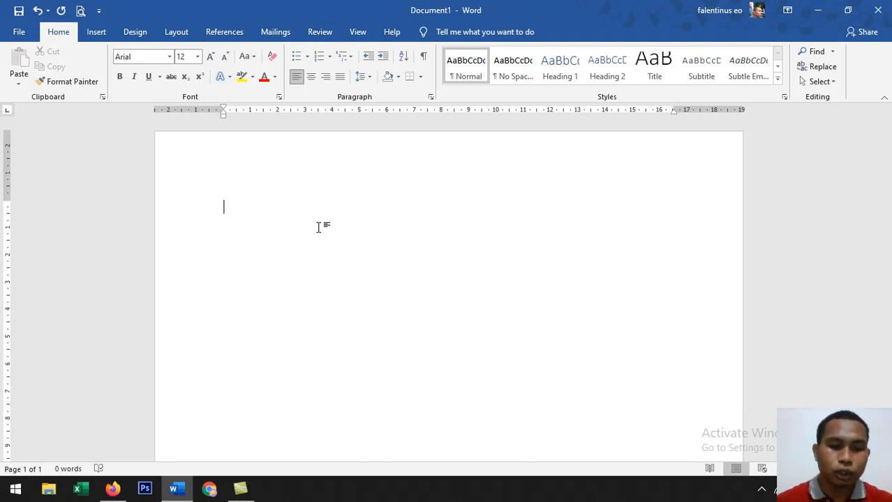
Begin the paragraph with the text "Hari ini adalah hari jumat, tadi pagi saya bersama".
text(Hari )
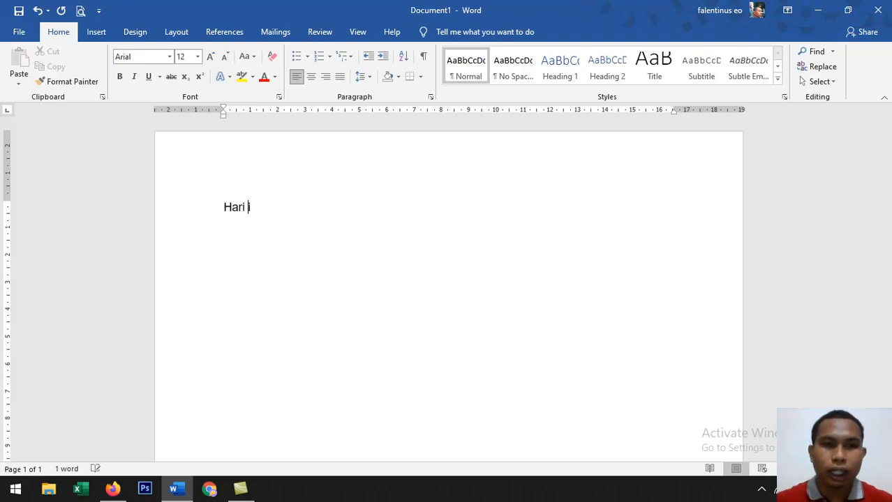
text(ini adalah )
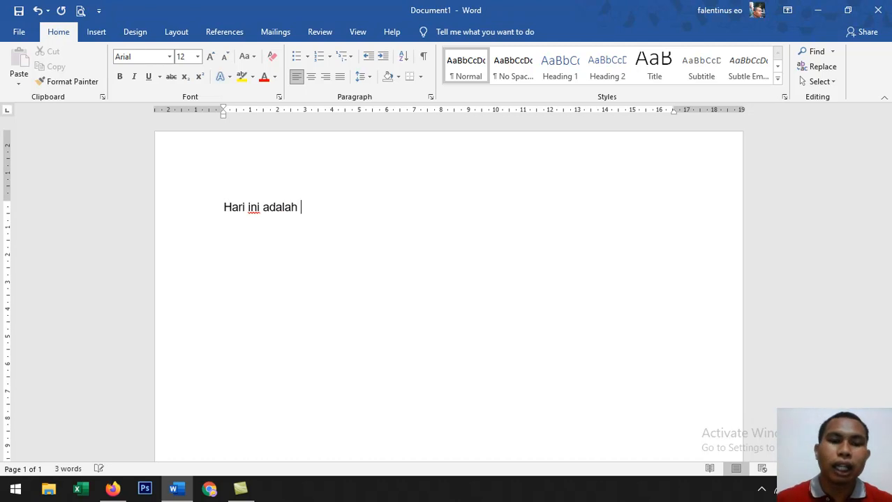
text(hari juma)
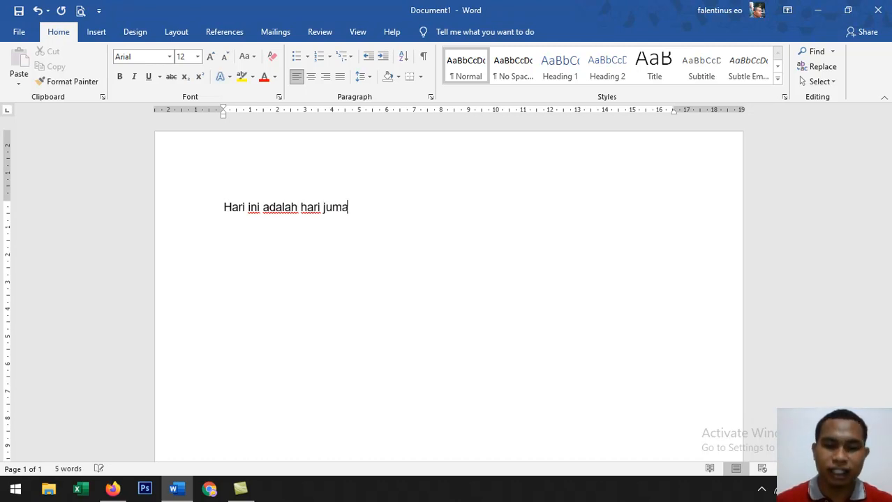
text(t, tad)
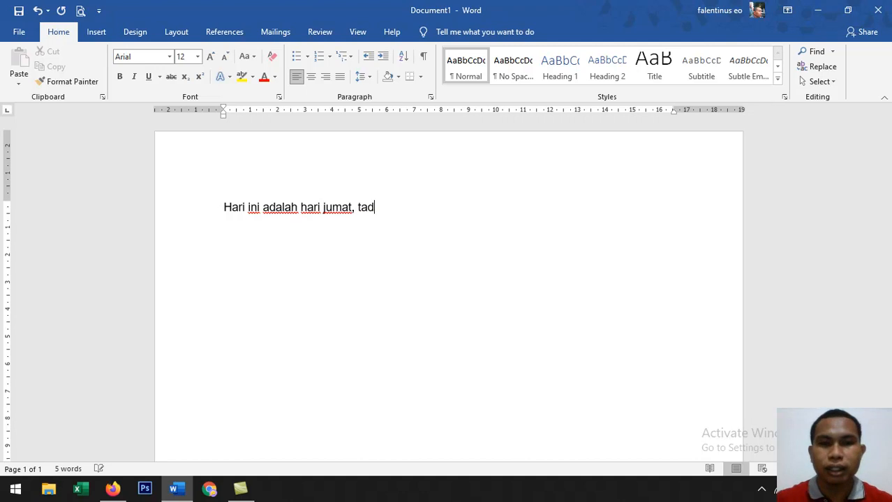
text(i pagi sa)
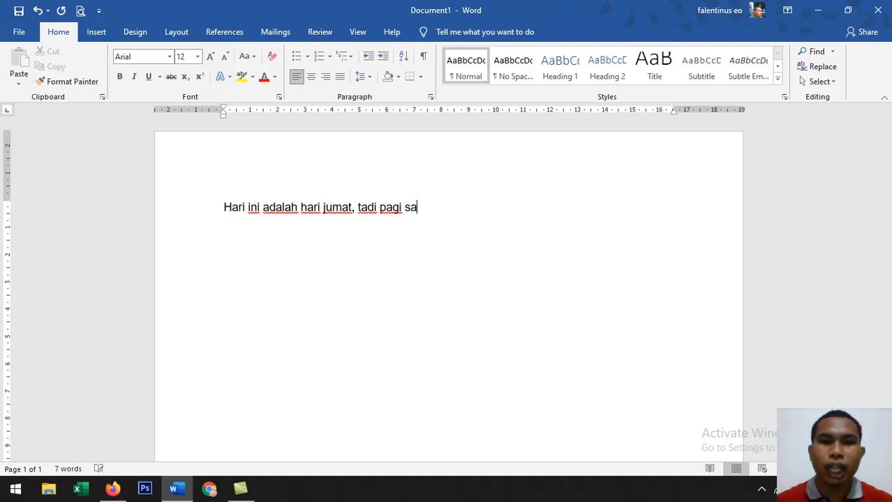
text(ya bersama)
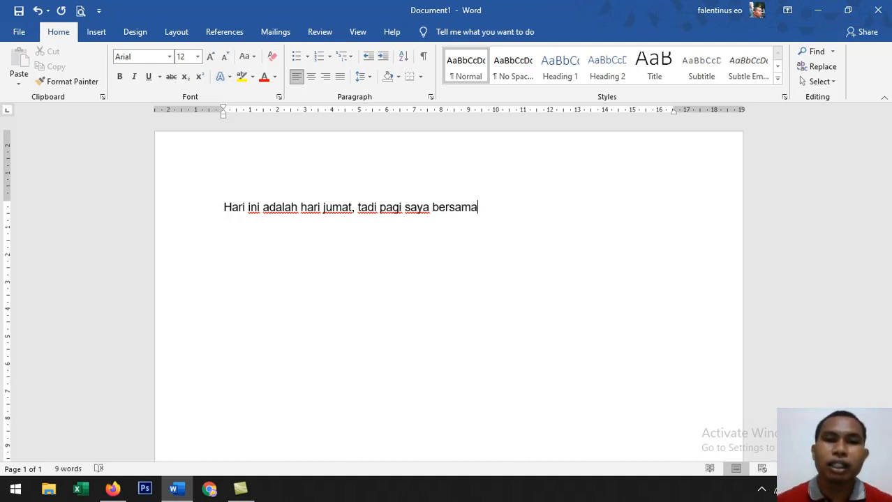
Continue the sentence with "dengan teman – teman guru yang", correcting the misspelled "dengan".
text(dengna t)
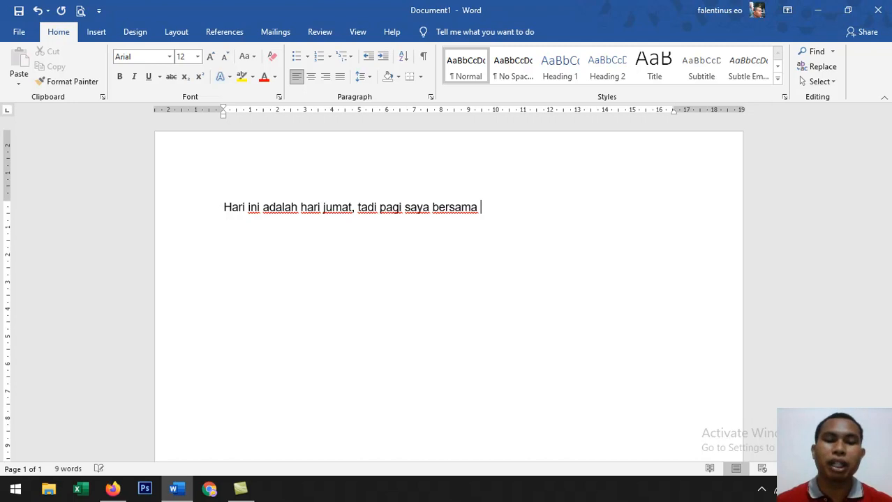
key(BackSpace)
key(BackSpace)
key(BackSpace)
key(BackSpace)
key(BackSpace)
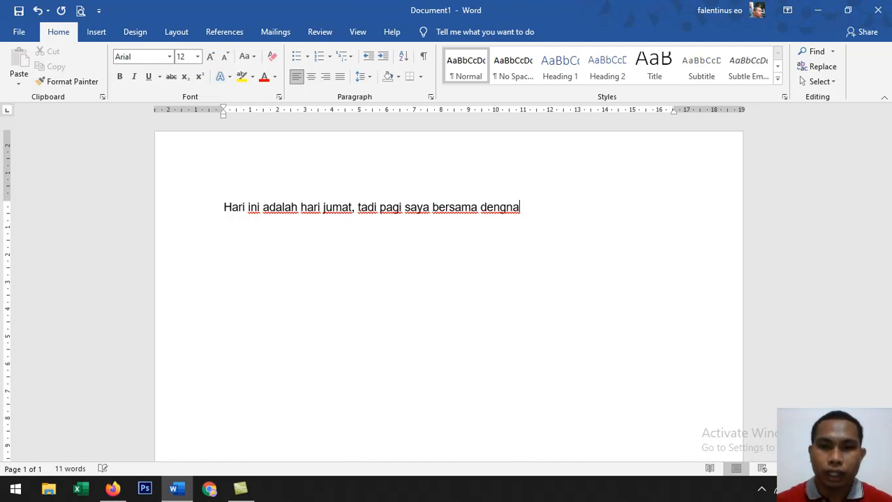
text(gan )
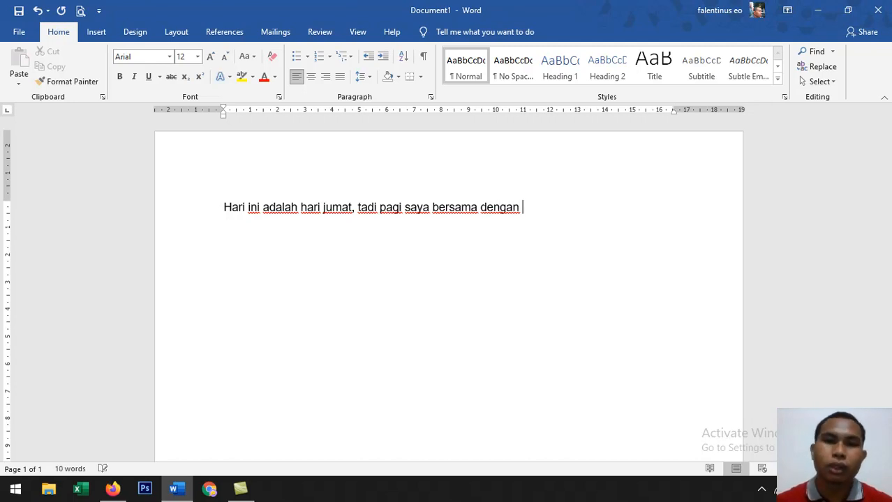
text(teman - te)
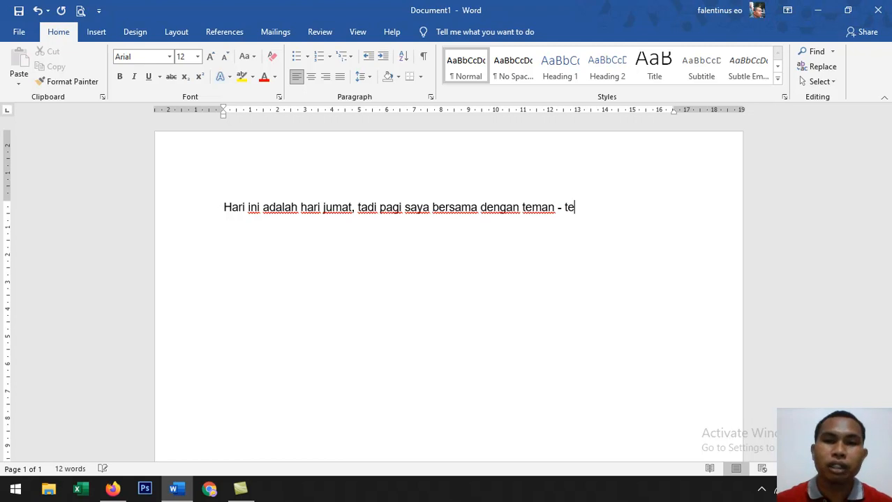
text(man guru yang)
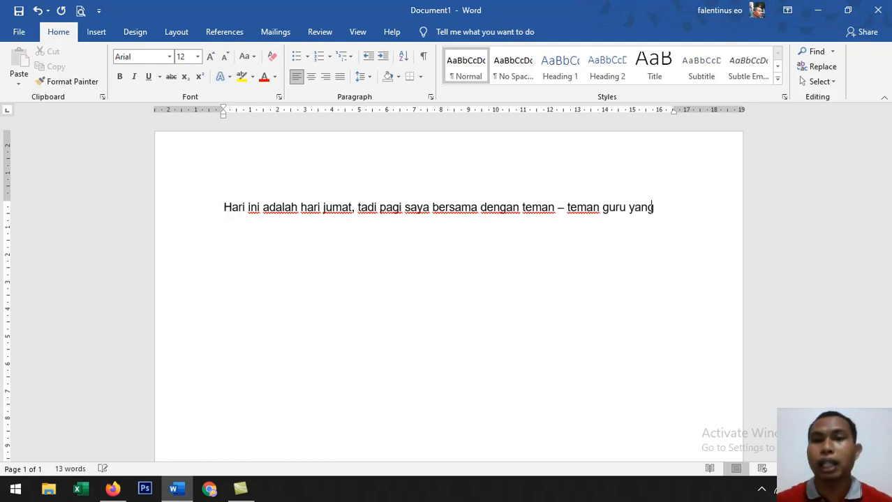
Add the words "lain senam" after "guru yang", correcting the typing mistakes.
text( lain sa)
key(BackSpace)
text(se)
key(BackSpace)
key(BackSpace)
text(enan)
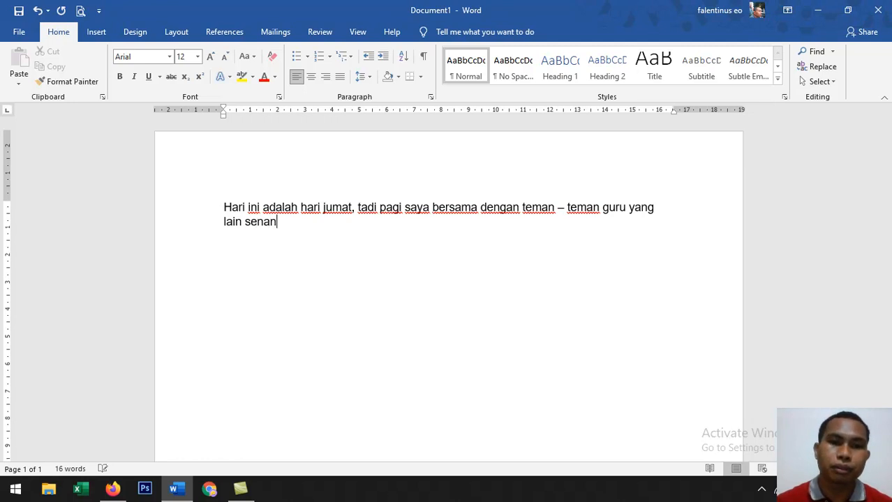
key(BackSpace)
text(m )
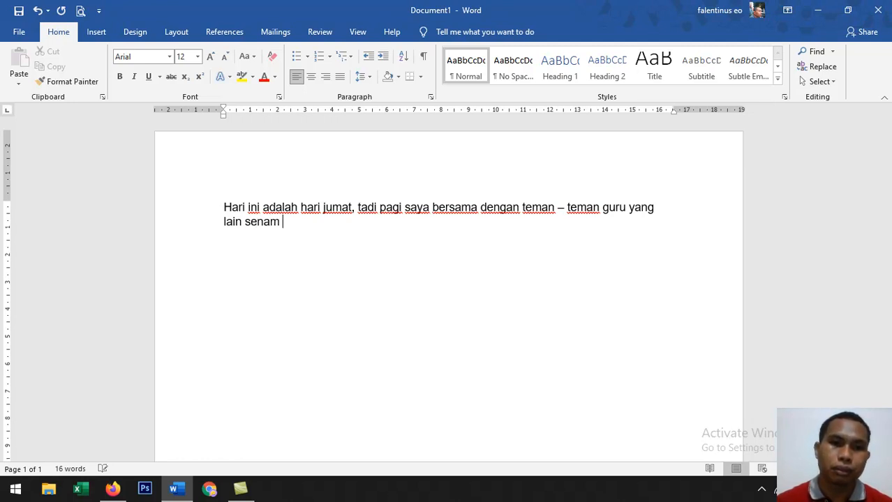
Extend the sentence with "bersama di lapangan basket," after "senam".
text(bersama didala)
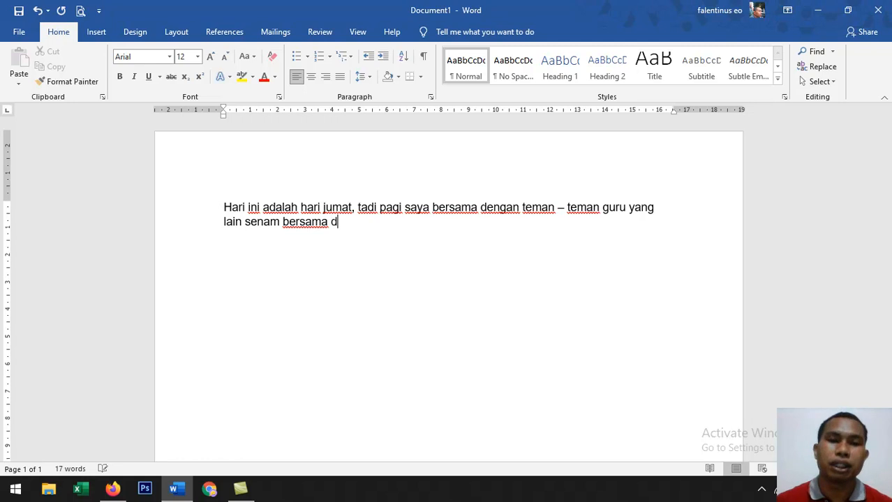
key(BackSpace)
key(BackSpace)
key(BackSpace)
key(BackSpace)
text(lapangan b)
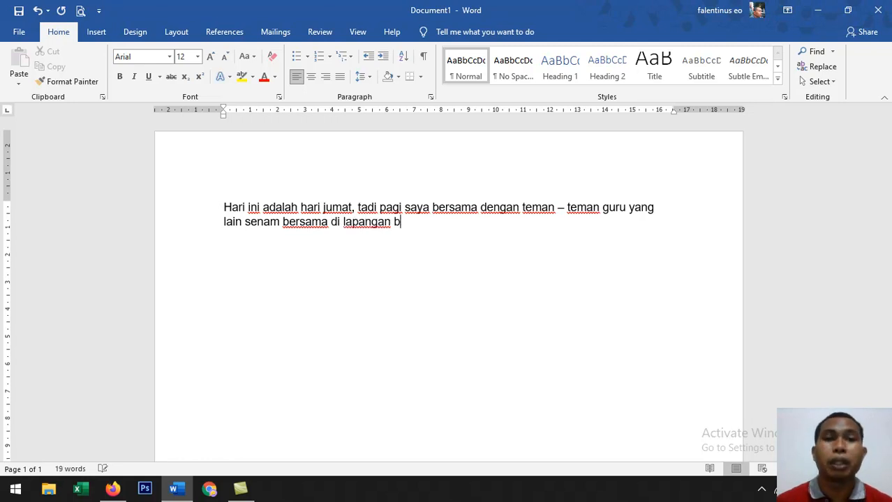
text(asket, )
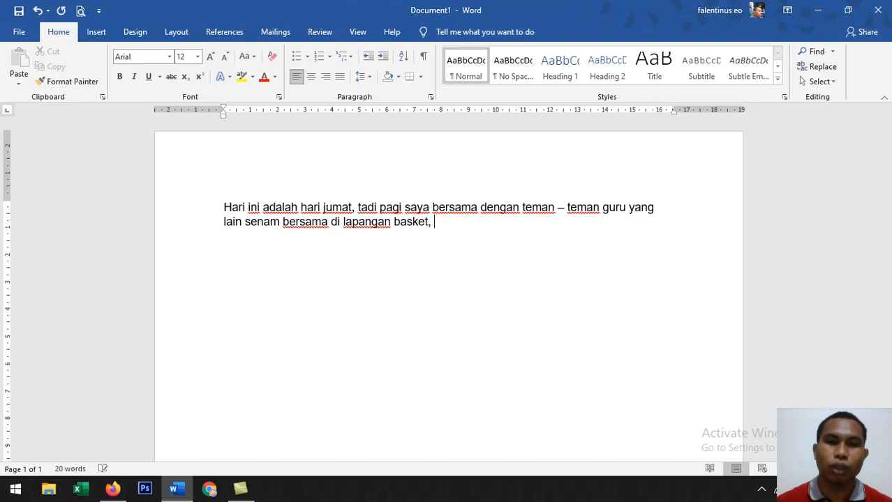
Add the exclamation "wahhh sangat menyenangkan" after "basket,".
text(wahhh sanga)
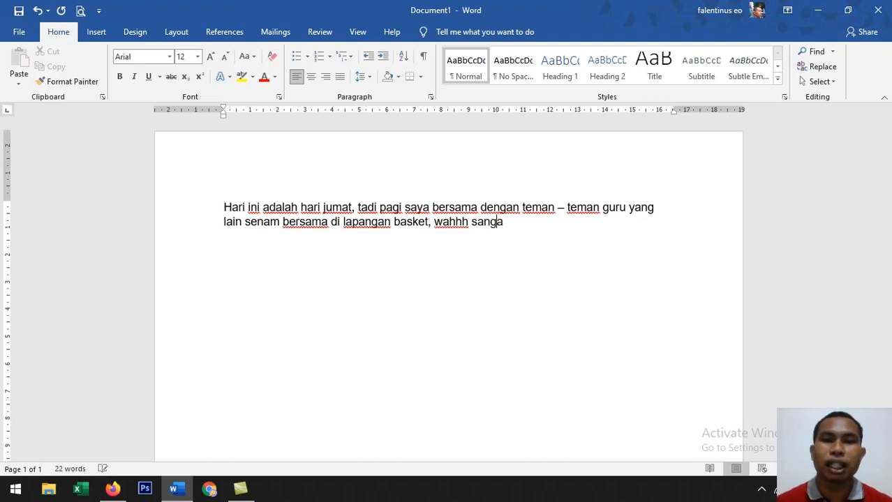
text(t meny)
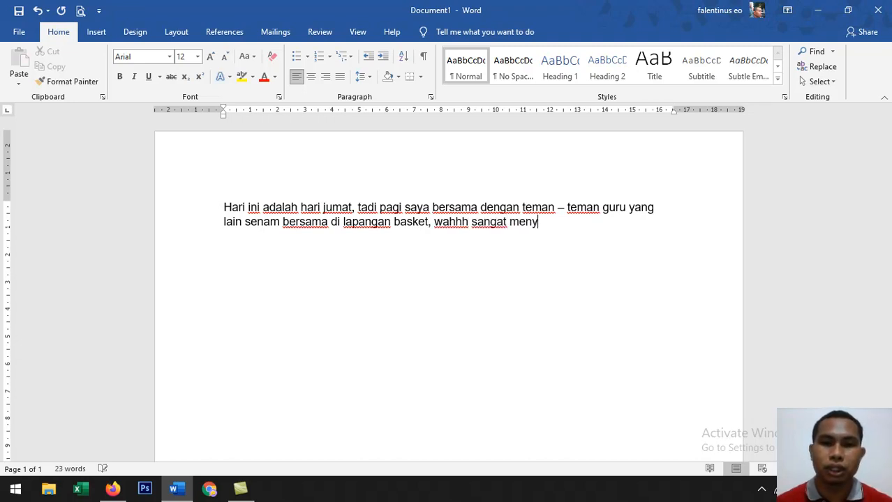
text(enangkan)
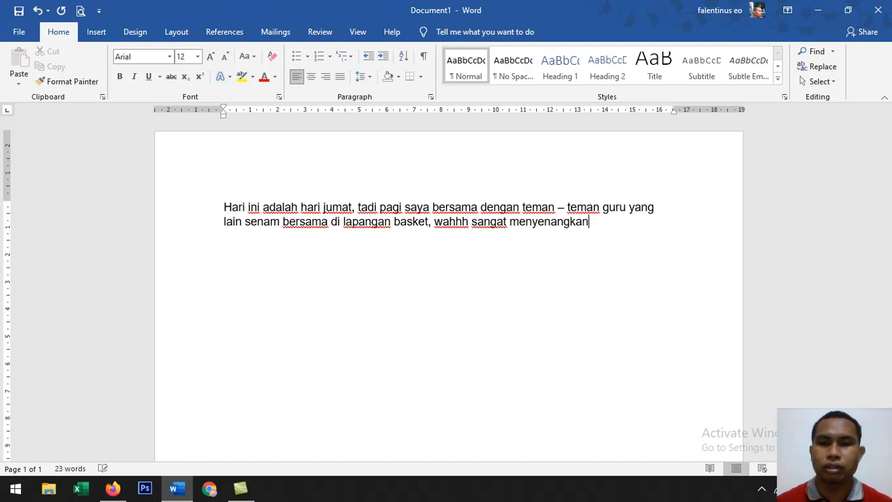
Append ", kenapa sih saya bilang sangat menyenangkan" to the paragraph, removing any surplus characters at the end.
text(, kenapa)
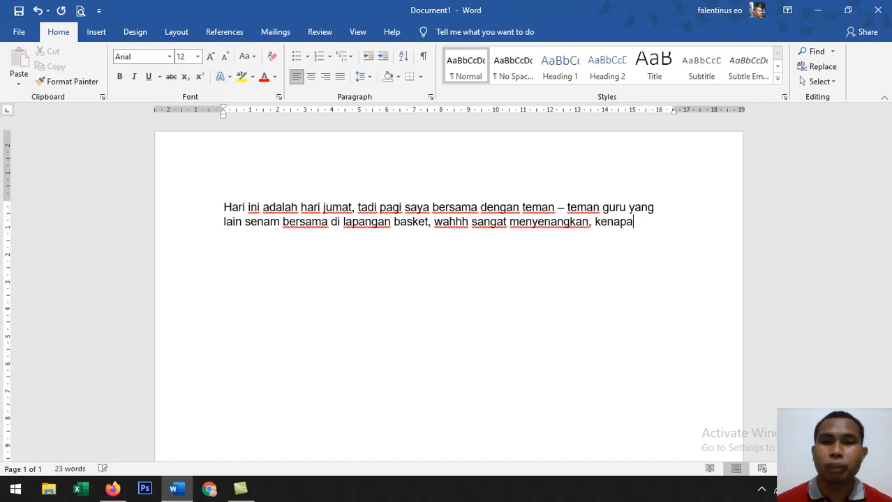
text( sih saya)
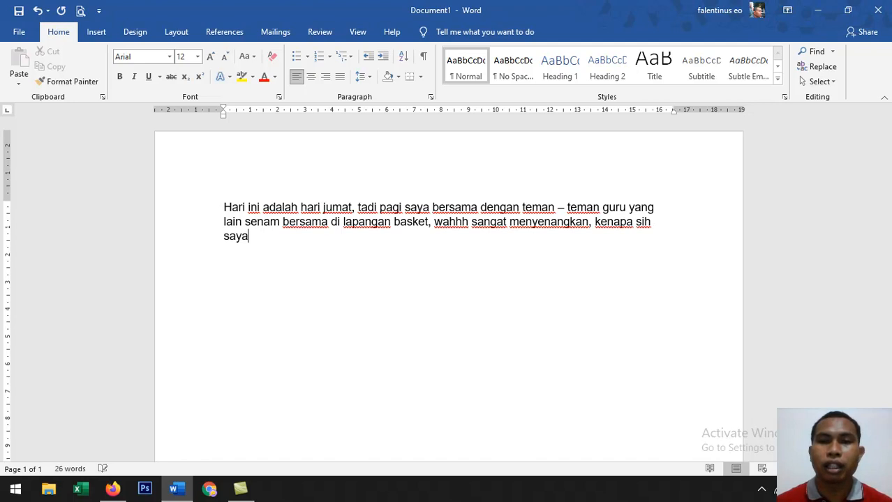
text( bilang sa)
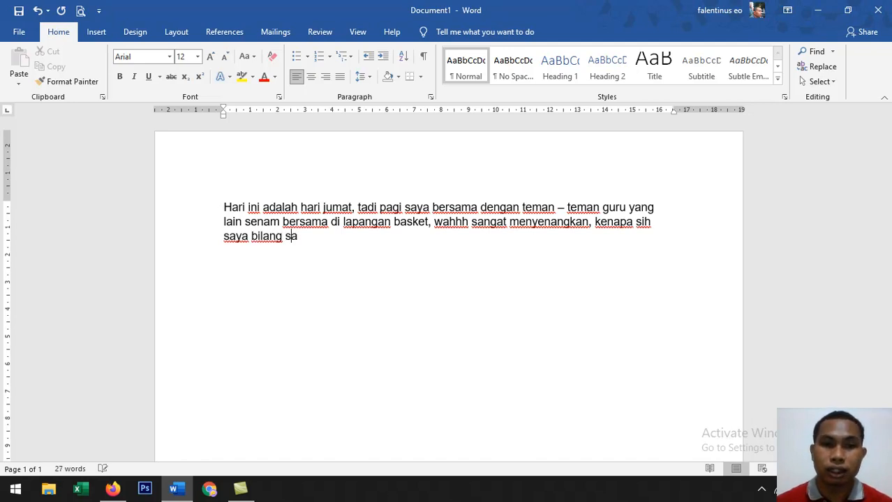
text(ngat menye)
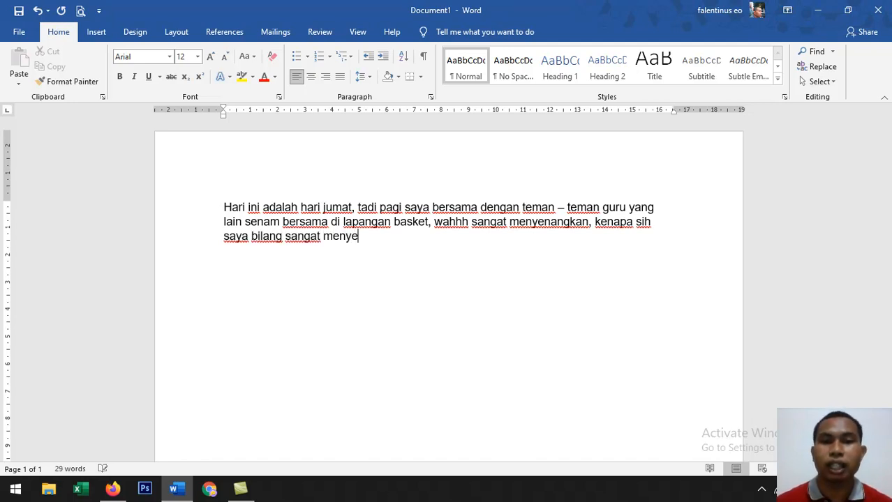
text(nangkan kam)
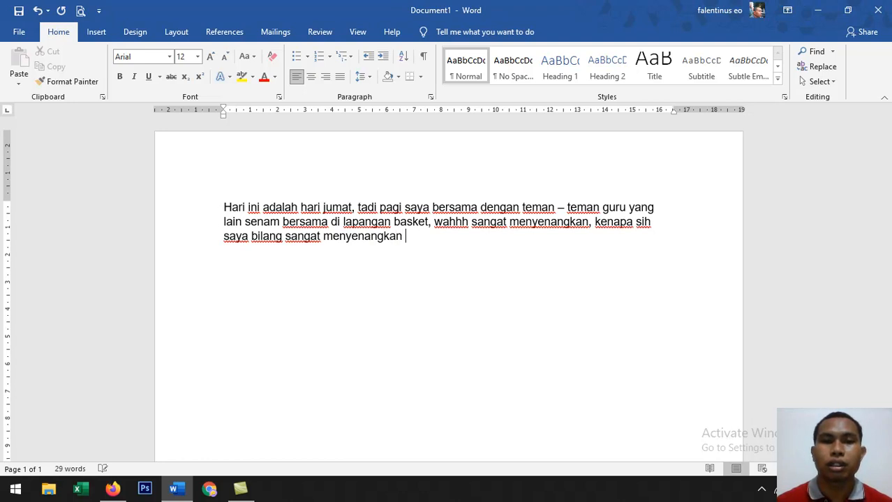
key(BackSpace)
key(BackSpace)
key(BackSpace)
key(BackSpace)
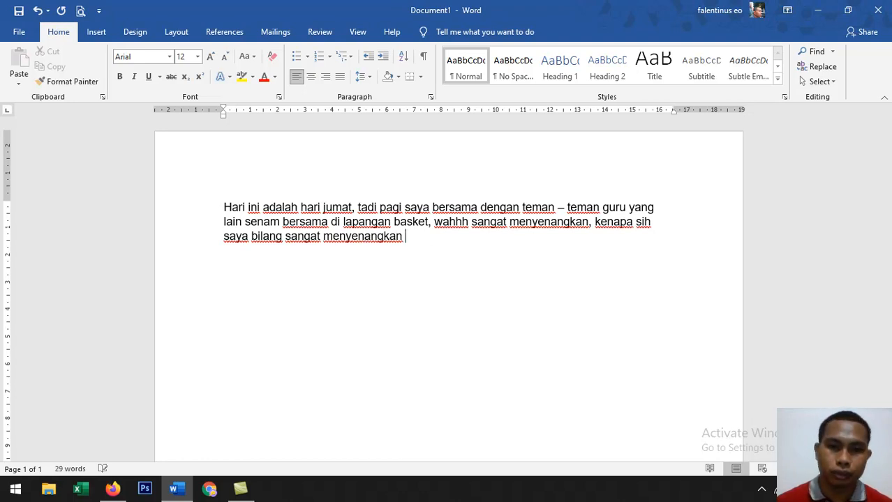
Append ", karena selain menyehatkan tubuh dengan berolahraga saya juga menghirup" to the end of the paragraph.
text(, karena )
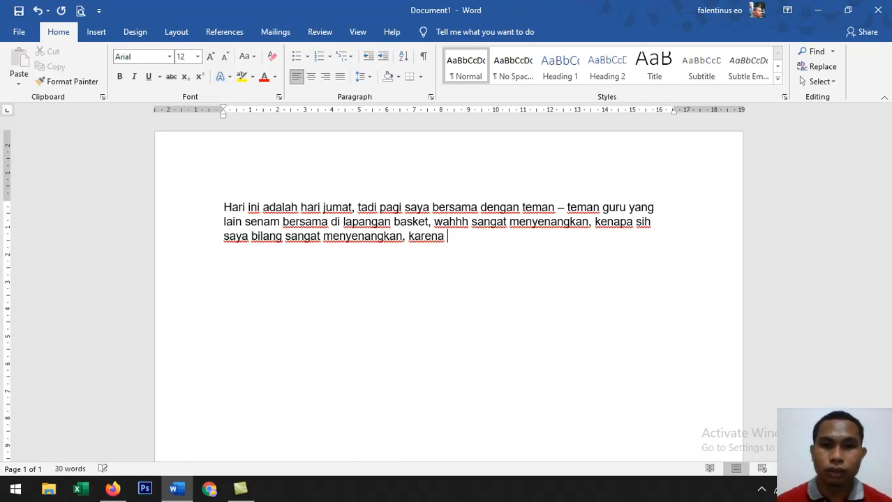
text(selain meny)
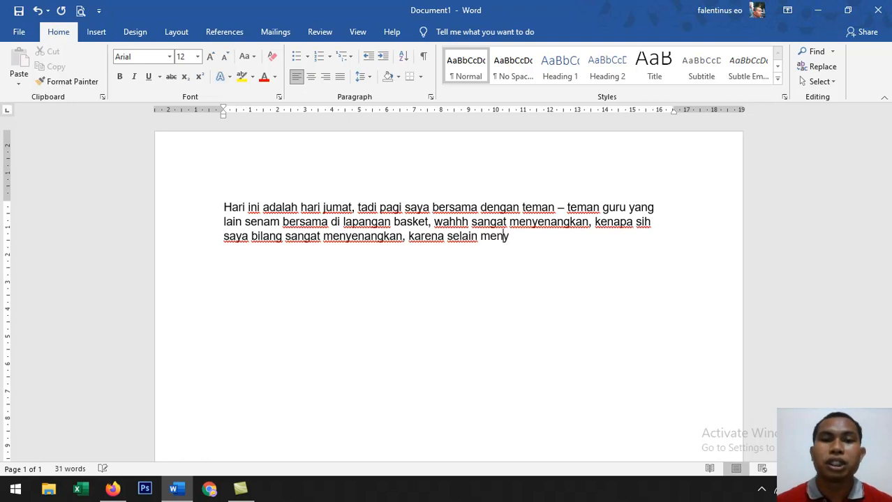
text(ehatkan )
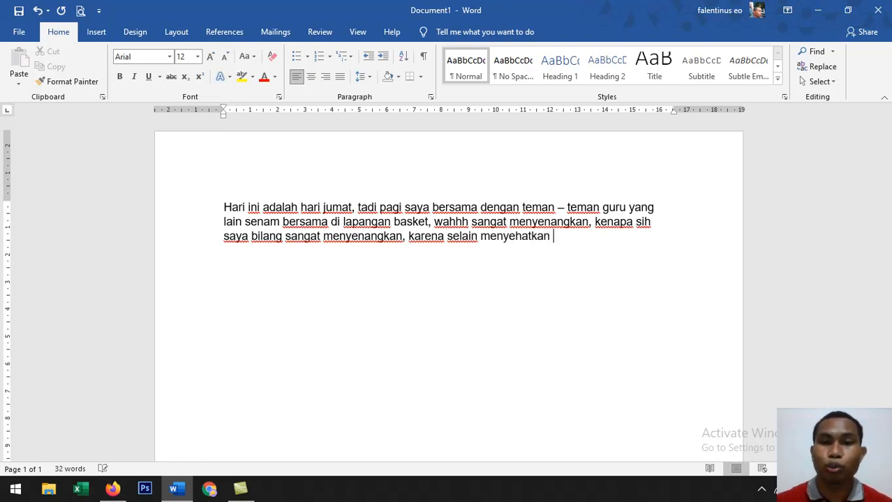
text(tubuh de)
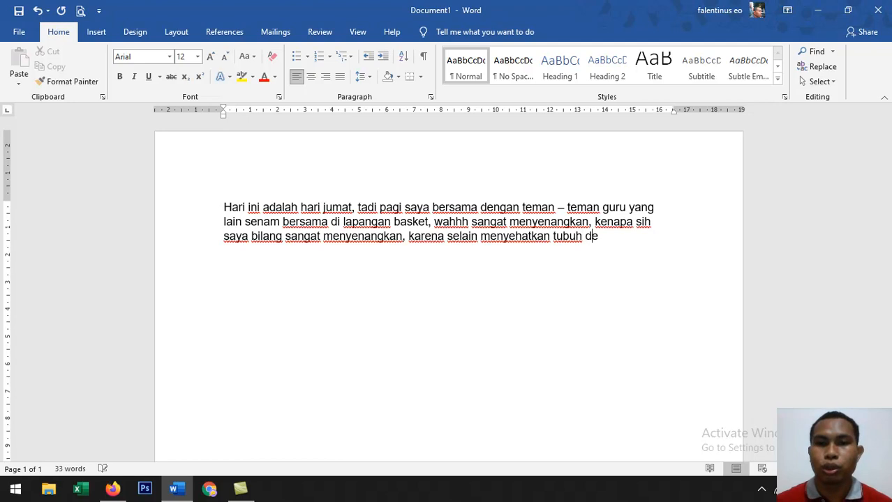
text(ngan berolahraga saya juga menghirup )
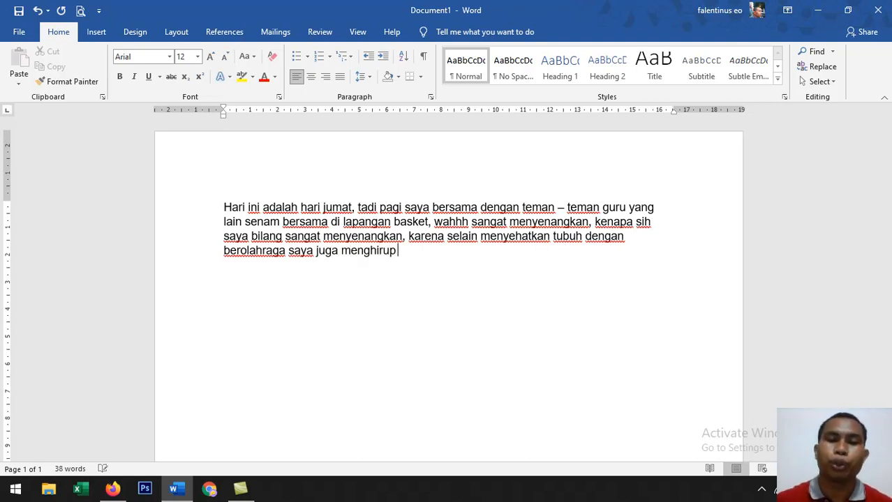
Continue the sentence with "udara segar karena cuacanya cerah dan terpenting" after "menghirup", correcting typing slips.
text(udara sega)
key(BackSpace)
text(ar karena )
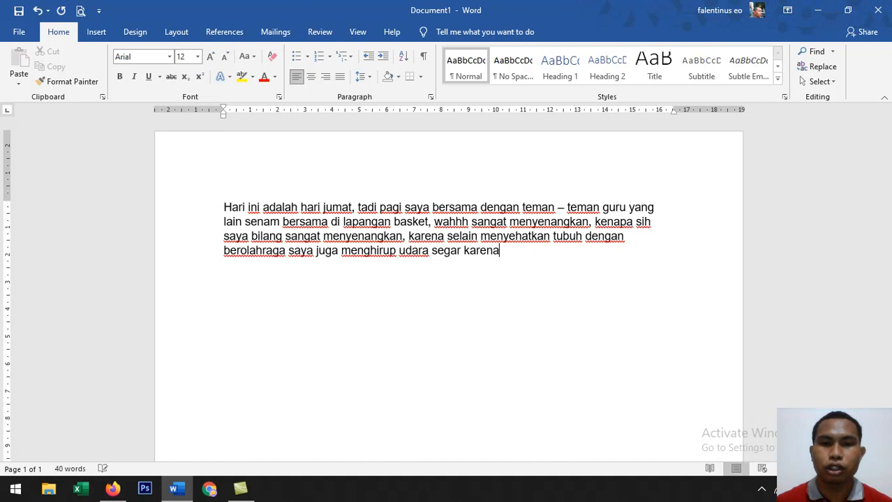
text(x)
key(BackSpace)
text(c)
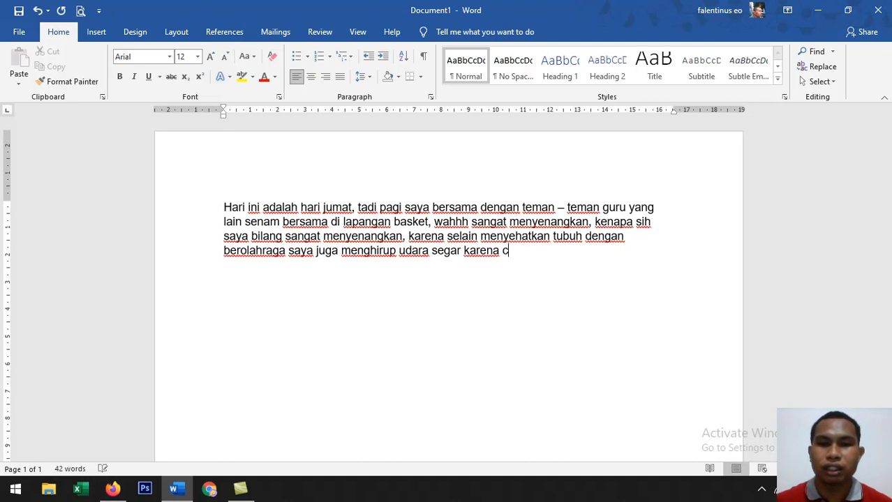
text(uacany)
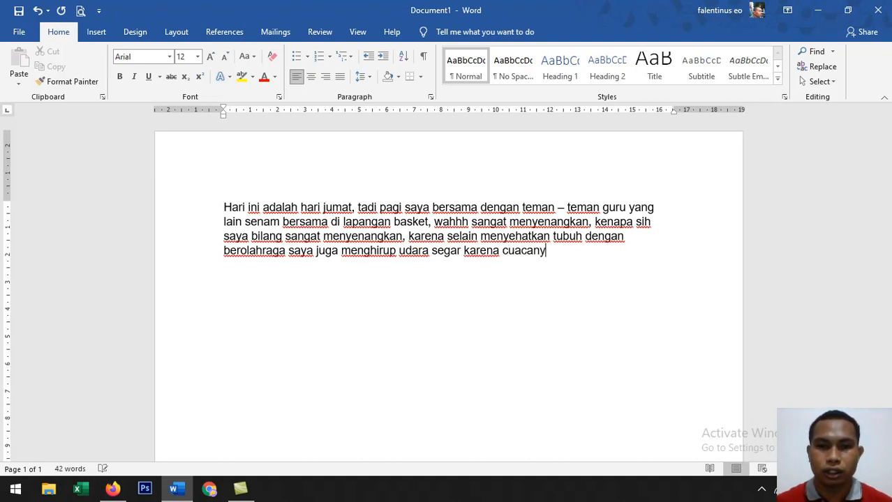
text(a cer)
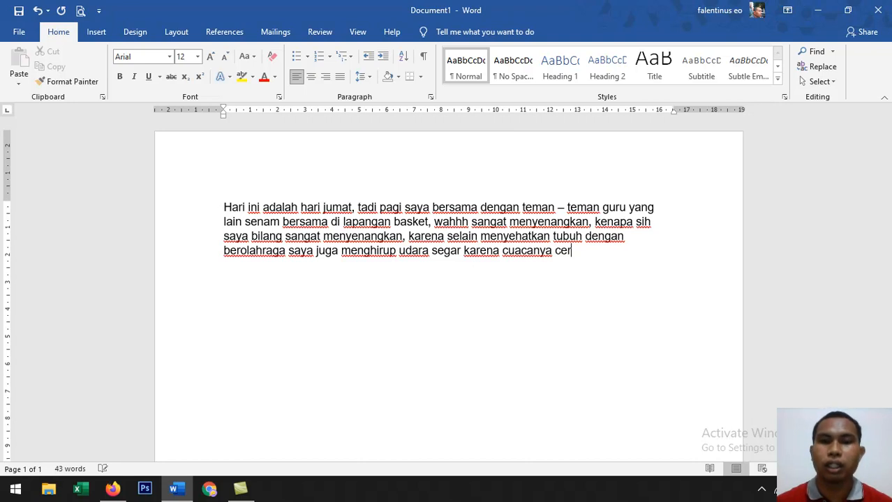
text(ah dan ter)
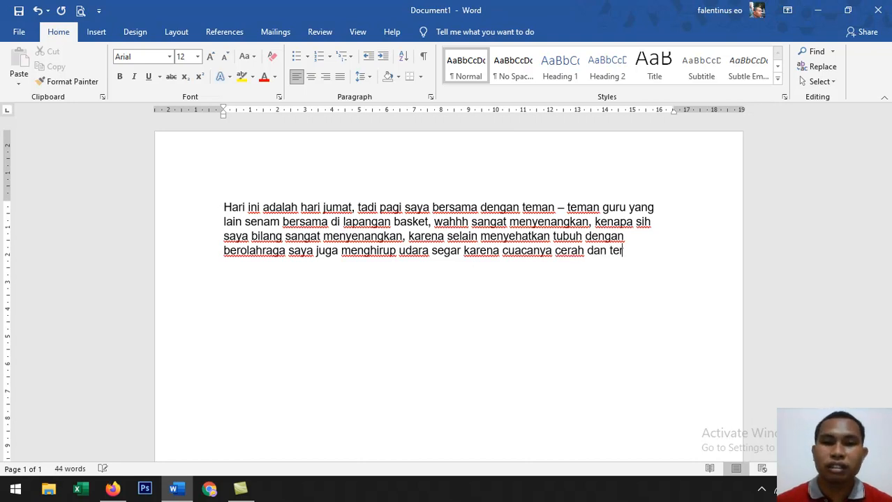
text(penting )
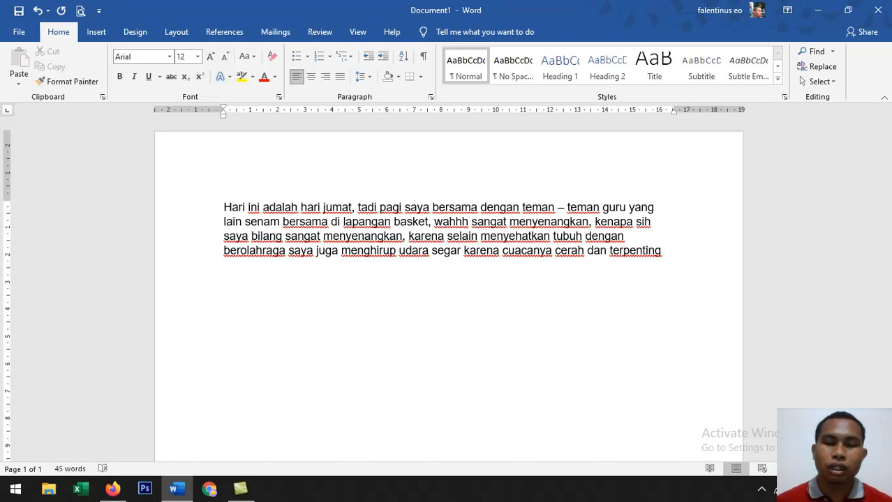
Add "lingkungan bersih, nyaman dan" after "terpenting", removing the surplus characters typed after "bersih".
text(lingku)
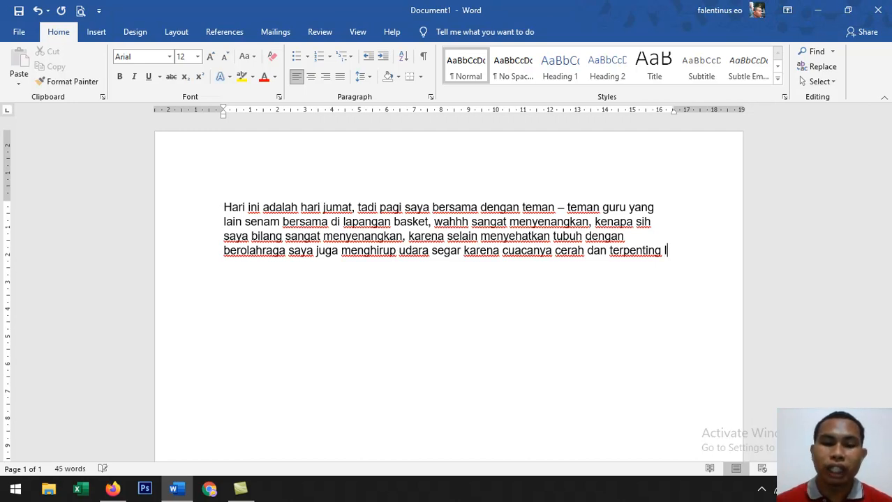
text(bersih )
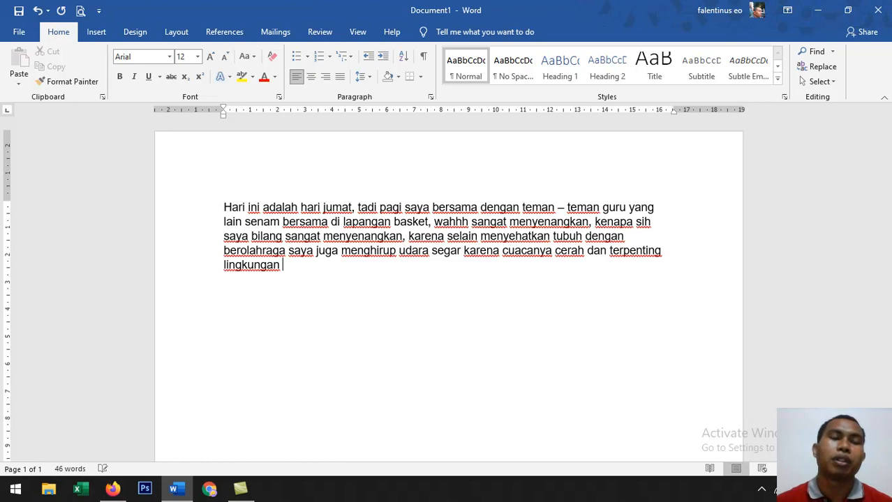
text(dan)
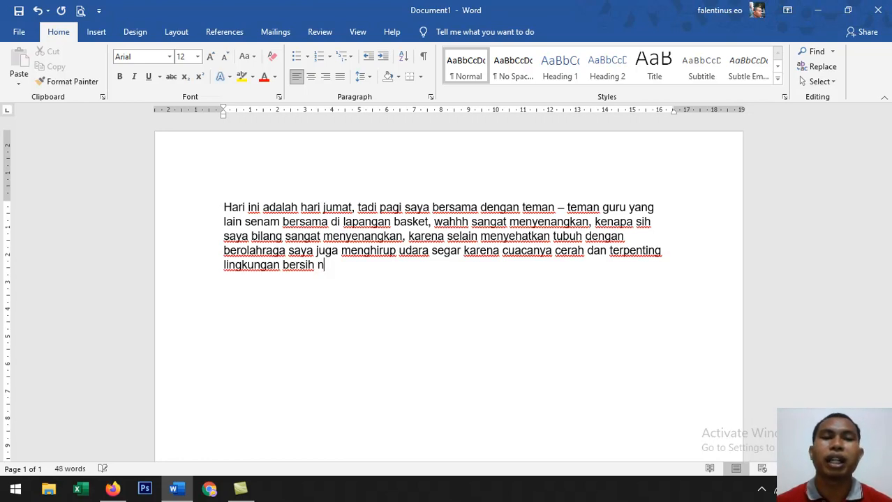
key(BackSpace)
key(BackSpace)
key(BackSpace)
key(BackSpace)
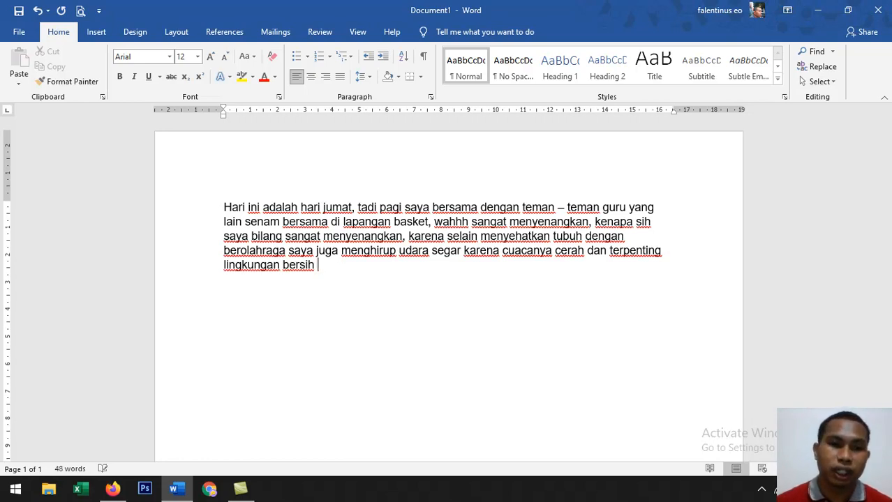
text(, ny)
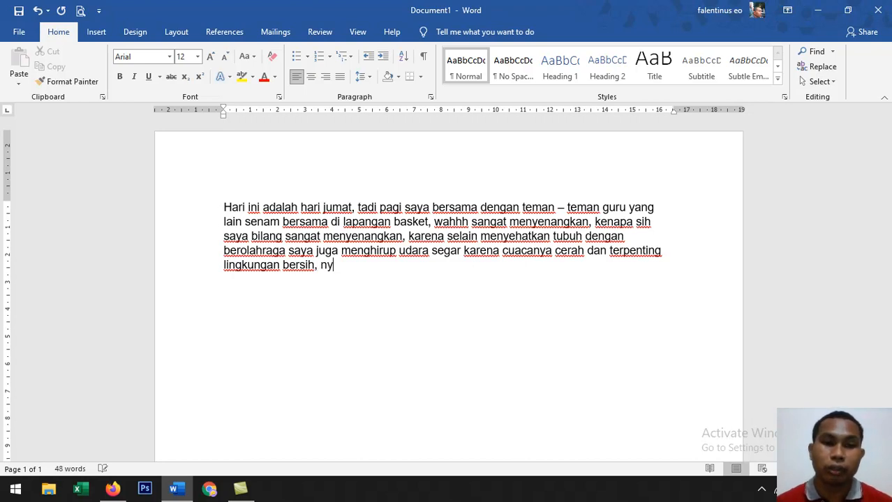
text(aman dan )
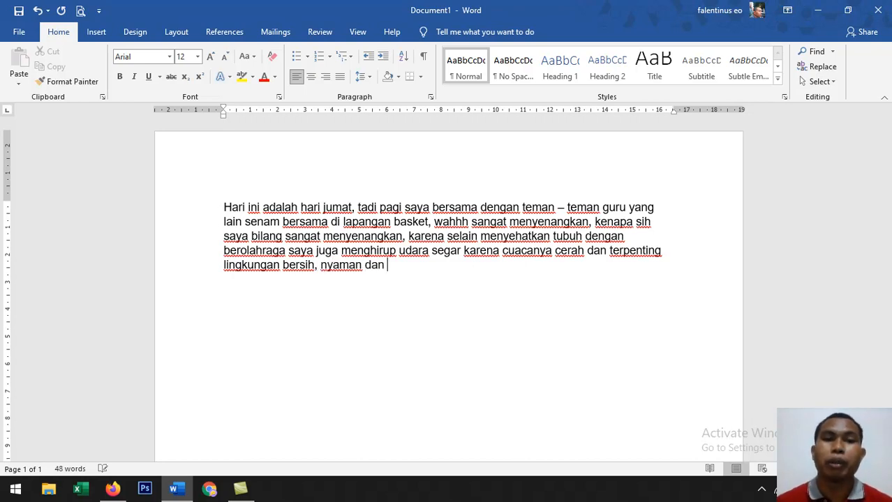
Extend the sentence with "banyak Bungan dan pepohonan," after "nyaman dan".
text(banya)
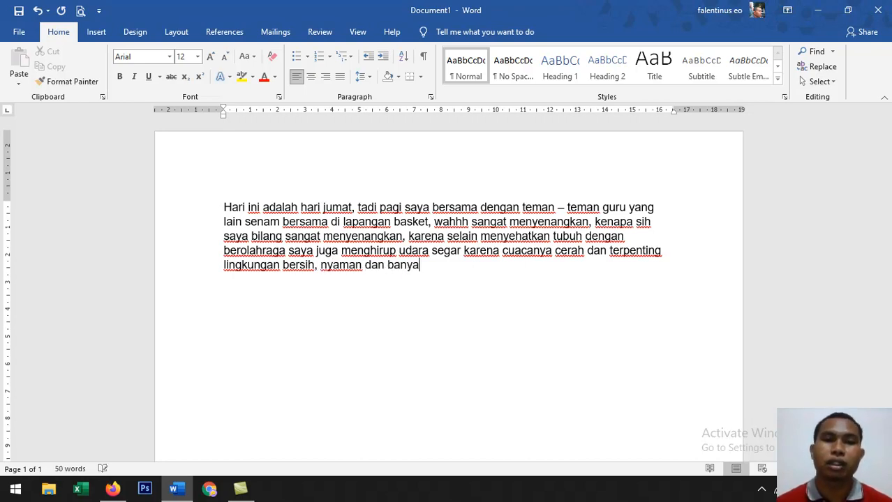
text(k bungand)
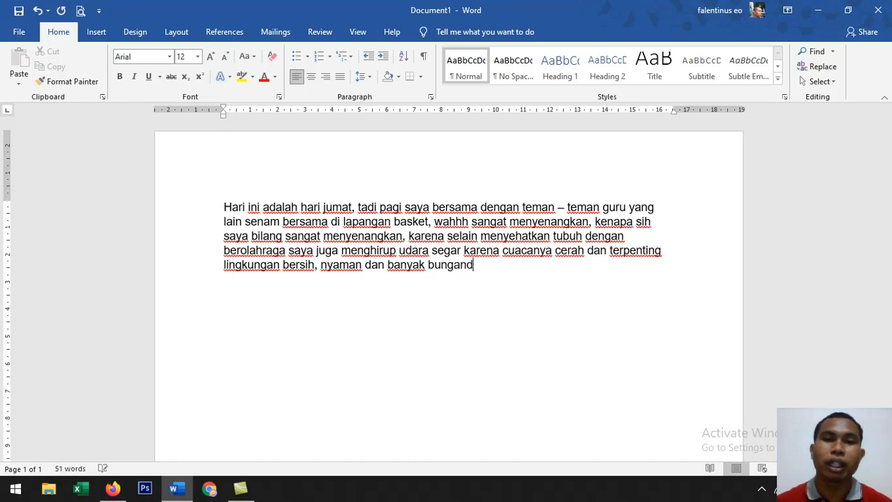
key(BackSpace)
text(dan)
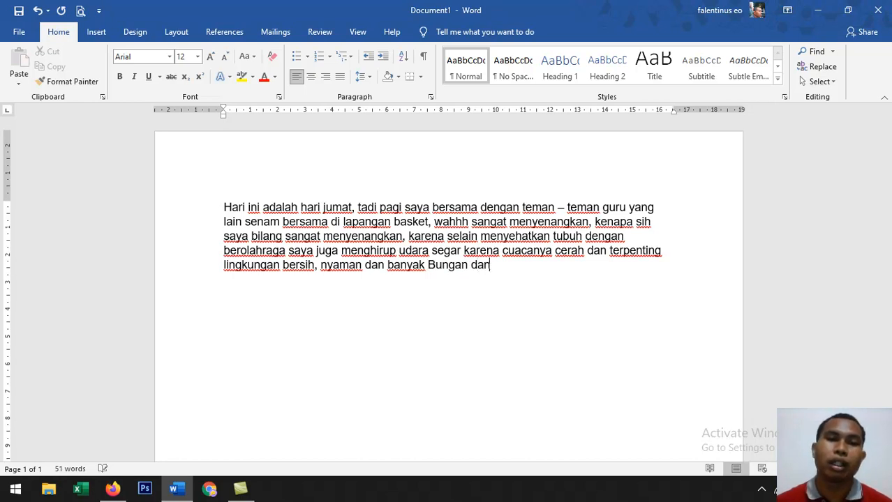
text( pepoh)
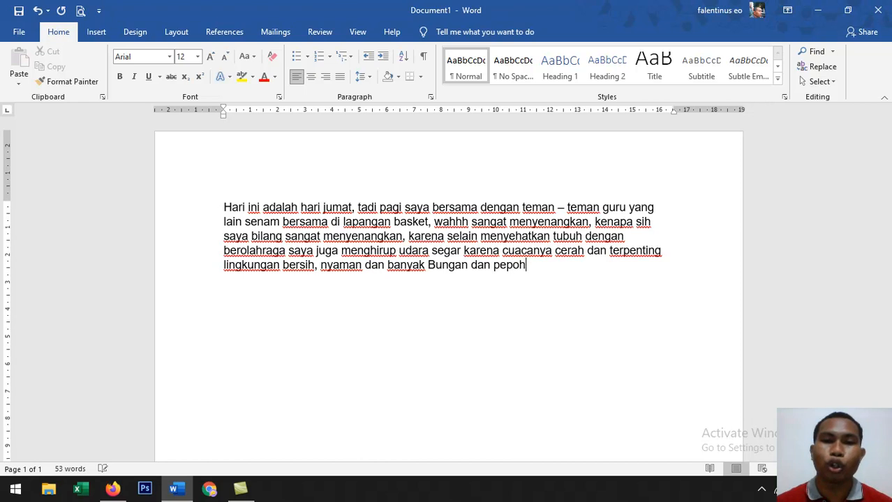
text(onan)
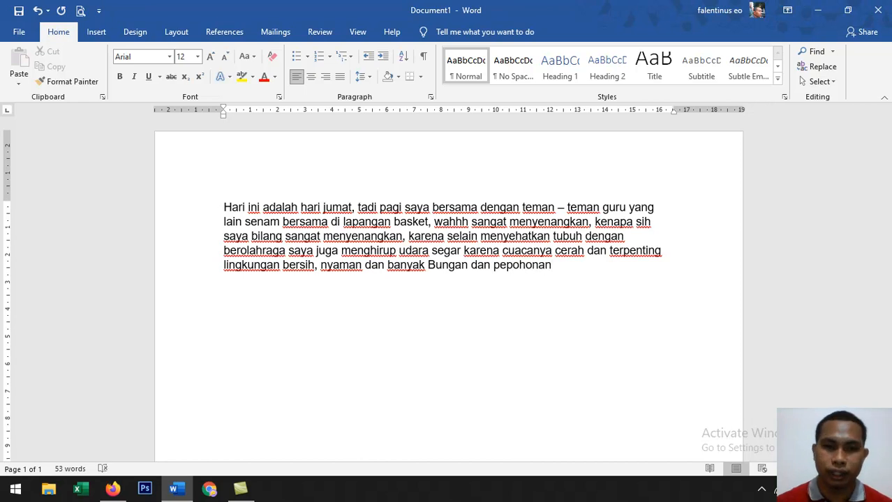
text(,)
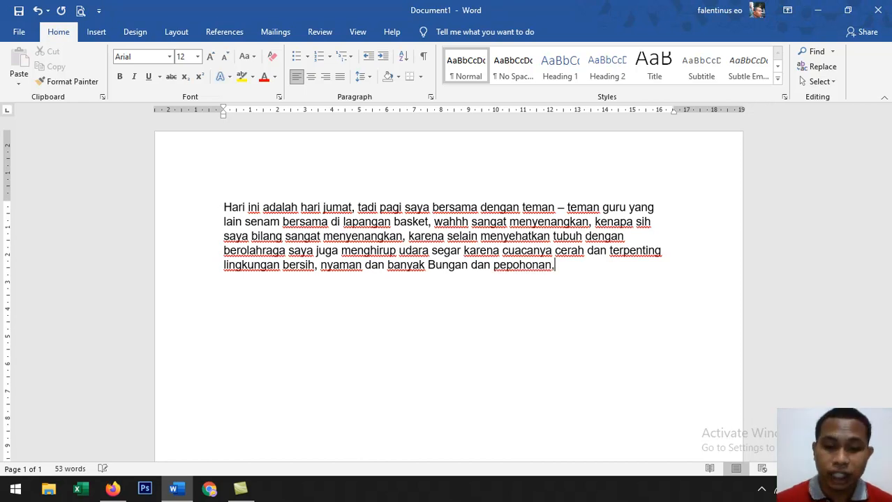
Add the clause "jadi untuk anak – anak yang masuk SD" after "pepohonan,".
text( jadi untuk)
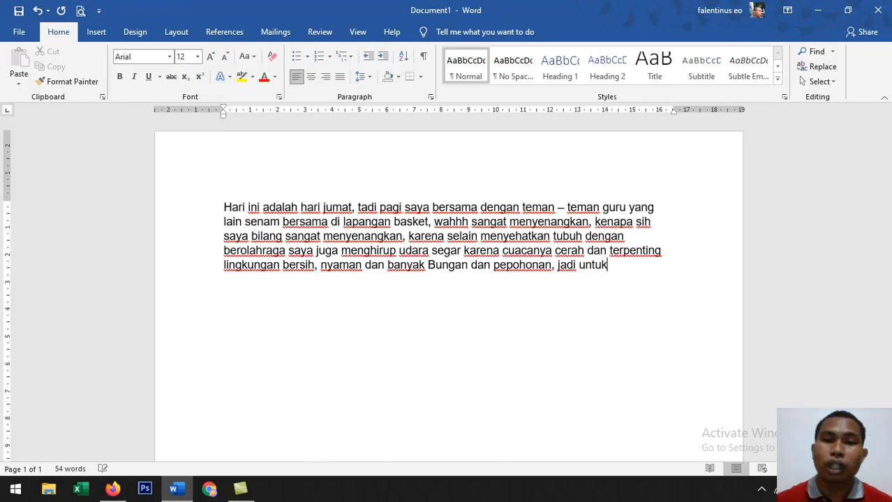
text( anak)
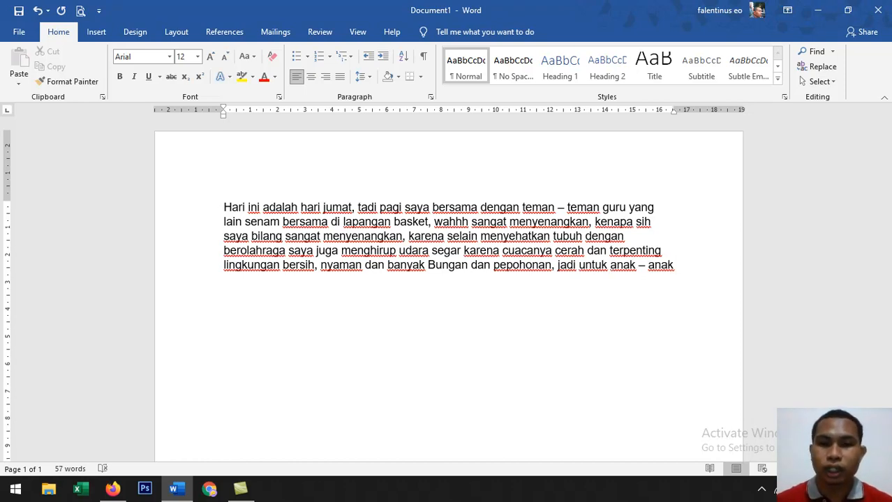
text( - anak y)
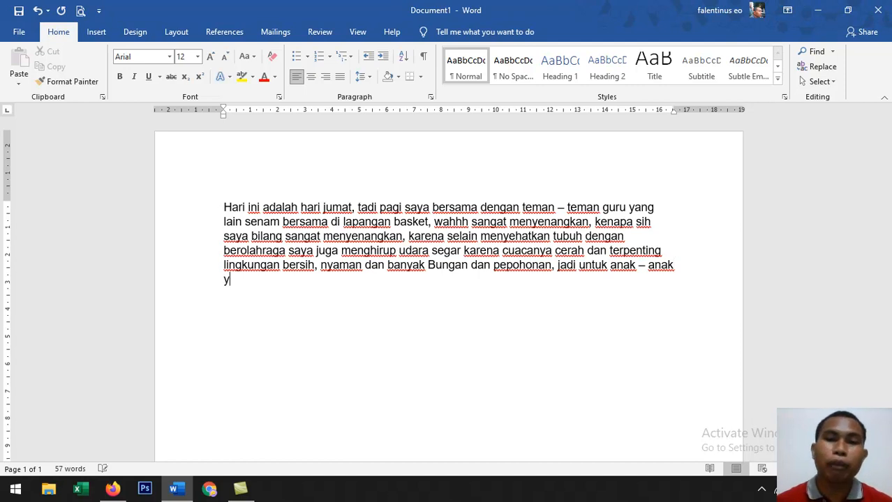
text(ang masu)
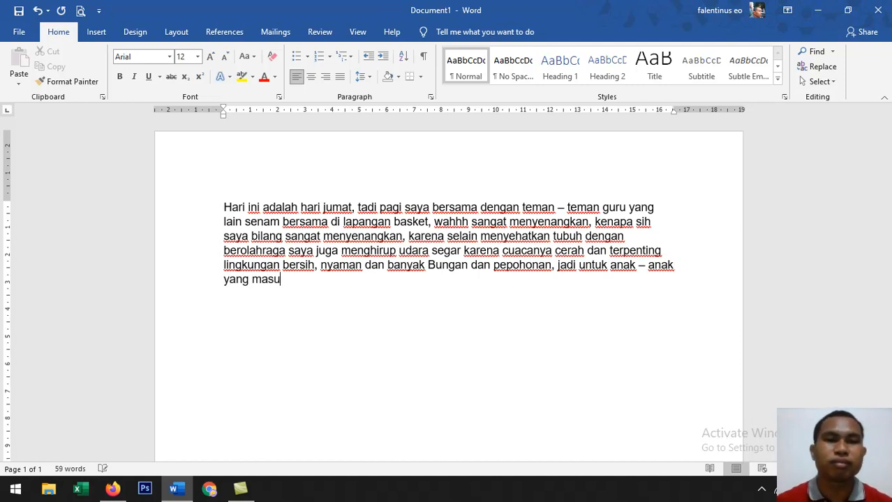
text(k SD )
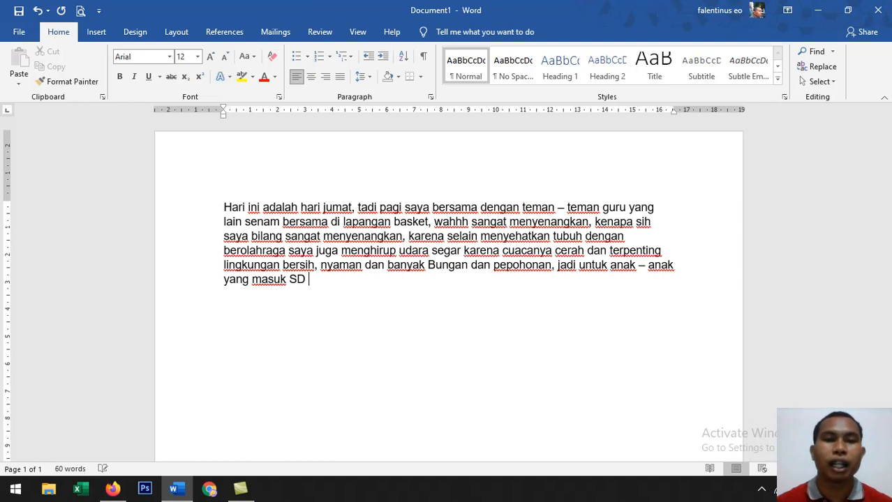
Continue the clause with "tidak tidak ada salahnya tu" after "masuk SD", removing the mistyped letter.
text(n)
key(BackSpace)
text(tid)
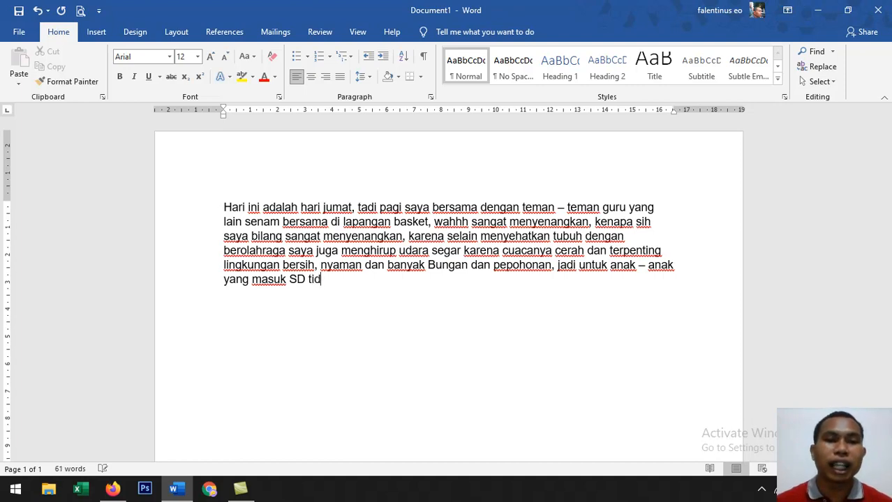
text(ak tidak )
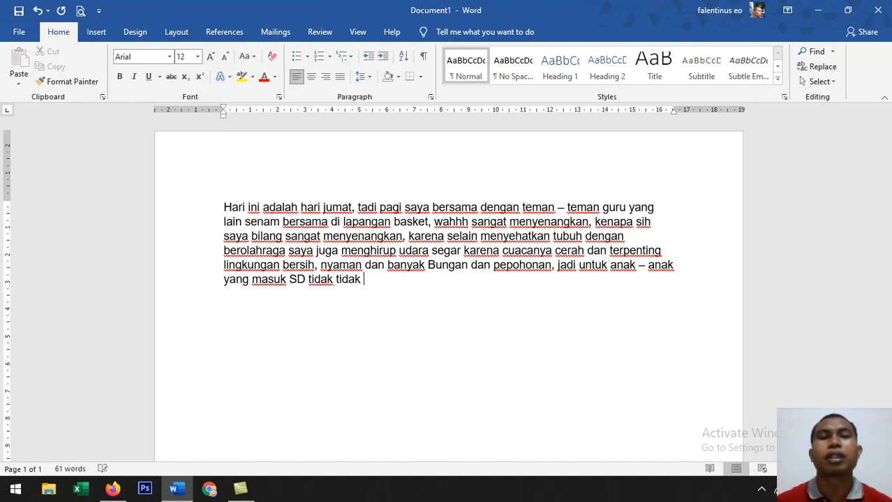
text(ada sala)
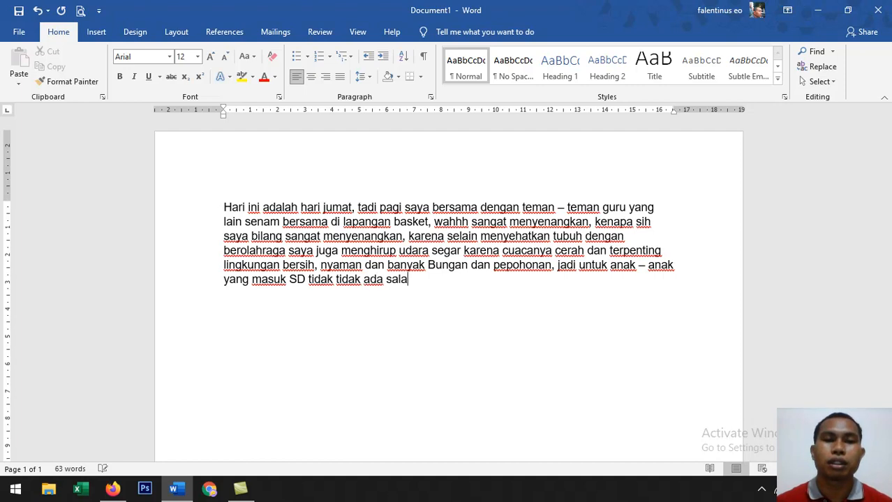
text(hnya tu)
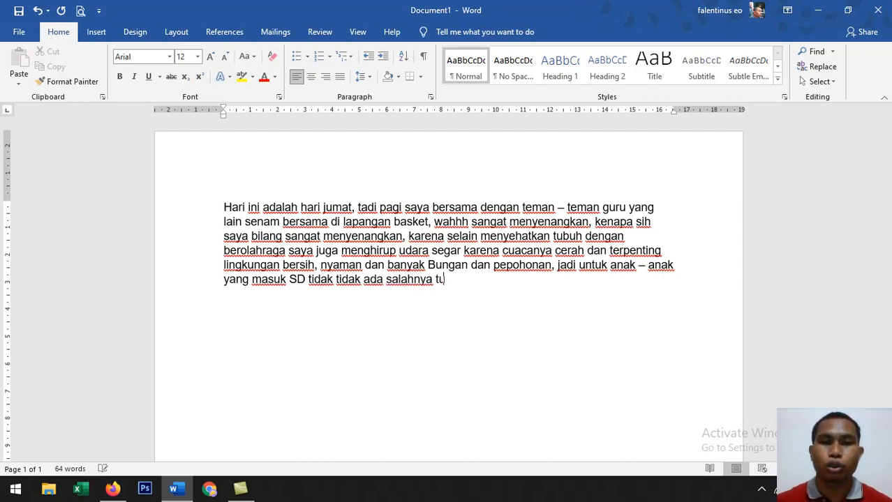
Append "untuk bergabung di SDK St. Antonius" after "salahnya tu", correcting the capitalisation of "Antonius".
text( untuk bergabung d)
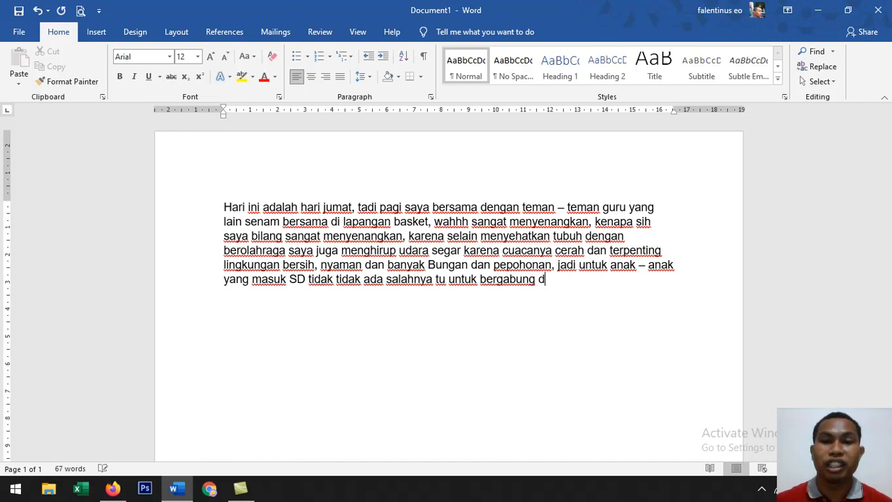
text(i SDK St)
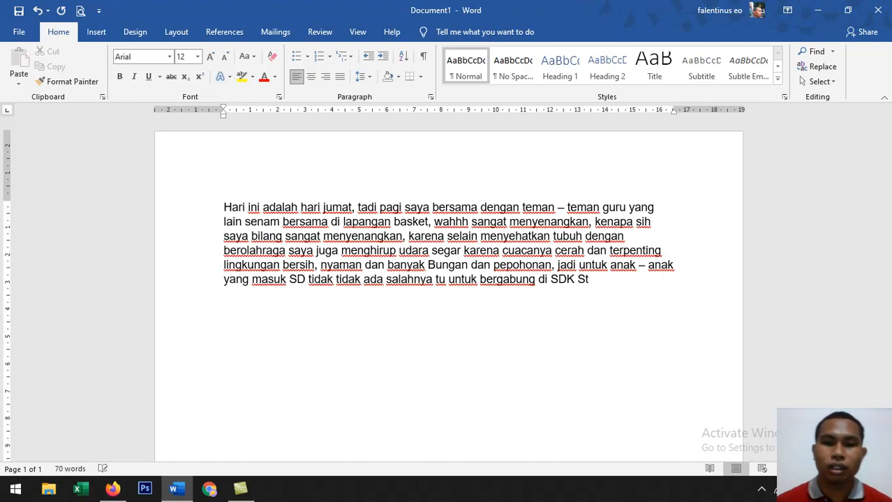
text(. ANto)
key(BackSpace)
key(BackSpace)
key(BackSpace)
text(ntonius )
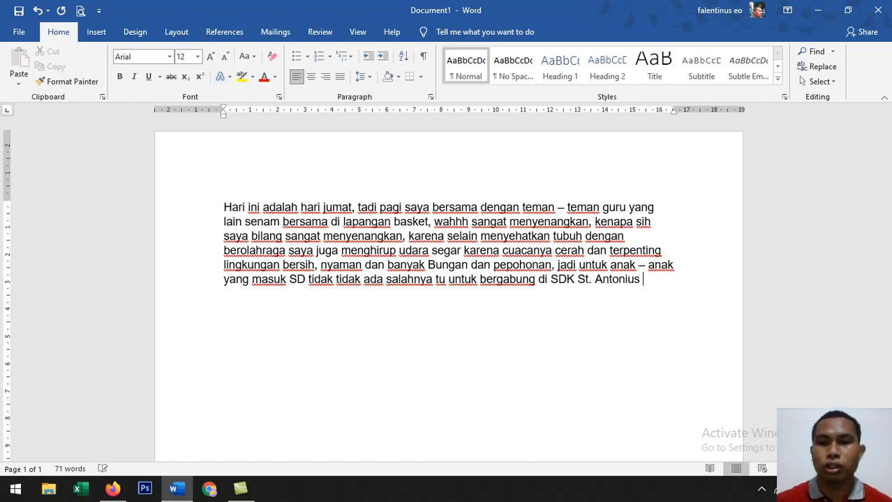
Append "Ampenan karena selain gurunya ramah lingkungan sangat bersih dan asri" after "SDK St. Antonius", without trailing commas.
text(Ampenan karena selain gurunya ra)
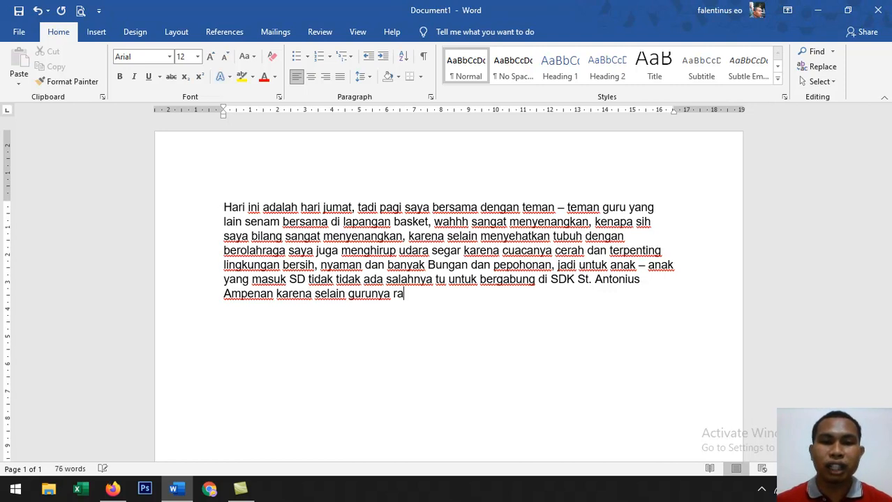
text(mah)
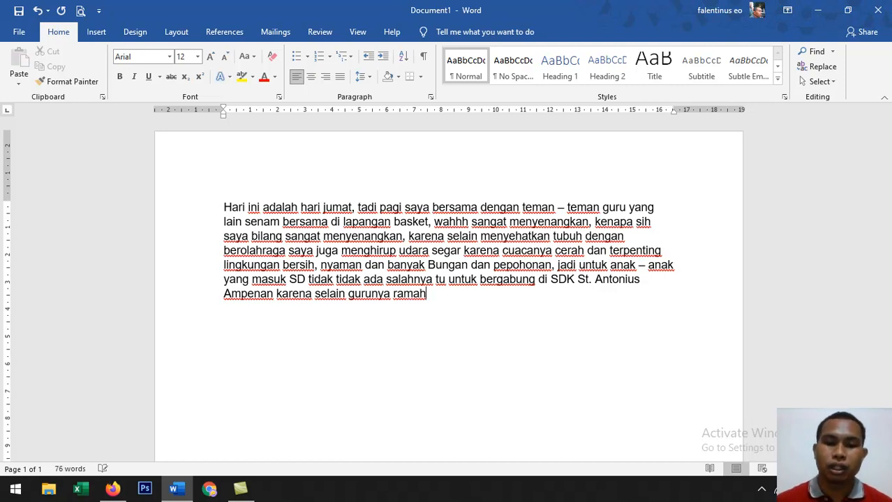
text( lingkungan )
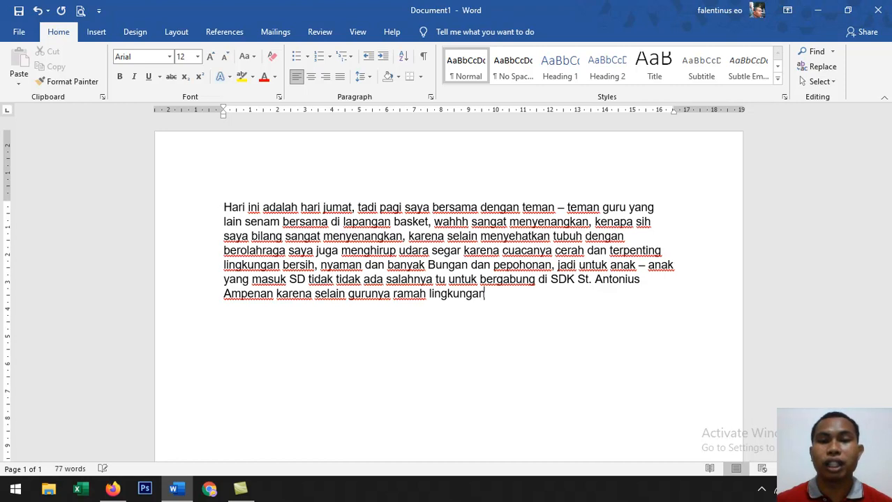
text(sangat b)
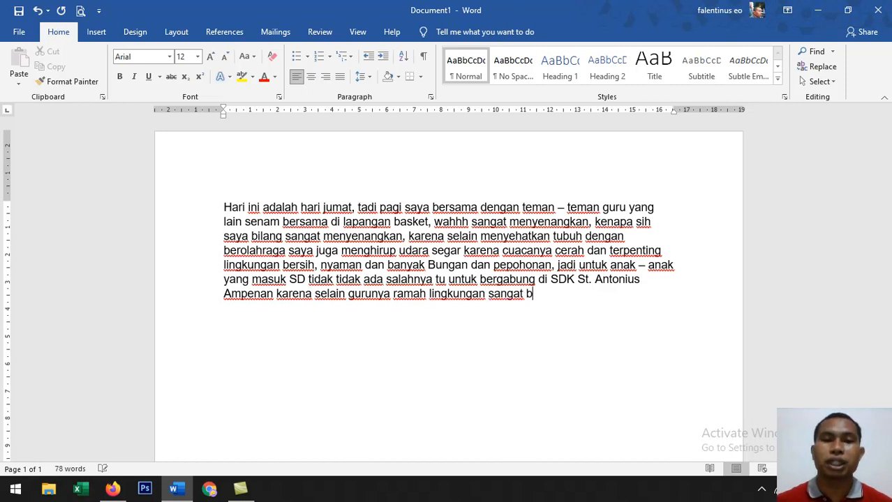
text(ersih dan)
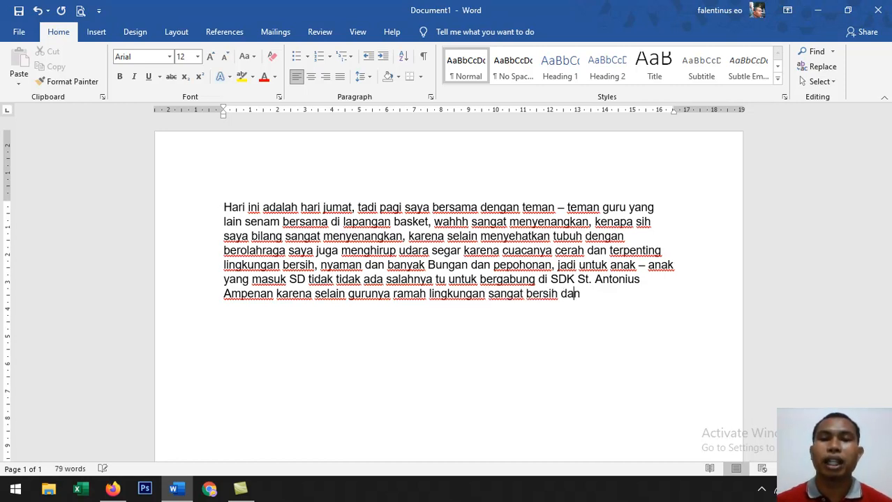
text( asri,,)
key(BackSpace)
key(BackSpace)
End the first paragraph with a smiley emoji after "bersih dan asri", using the ":)" emoticon.
text(:))
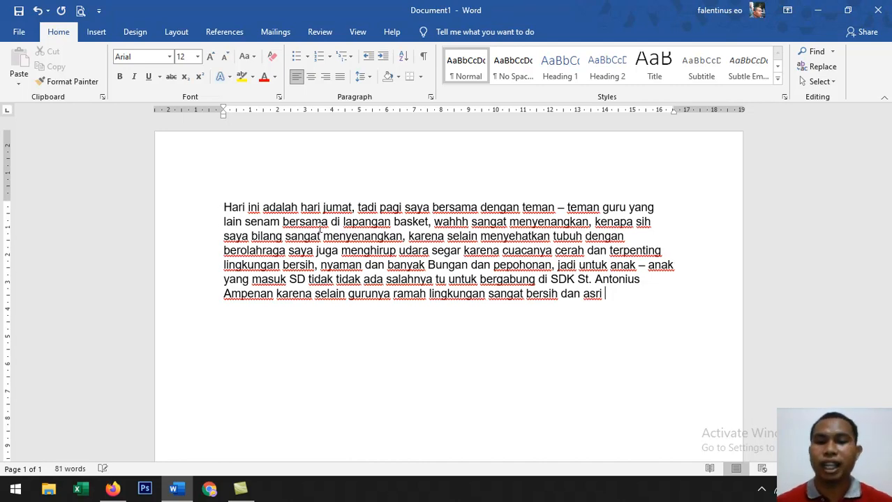
key(ctrl+z)
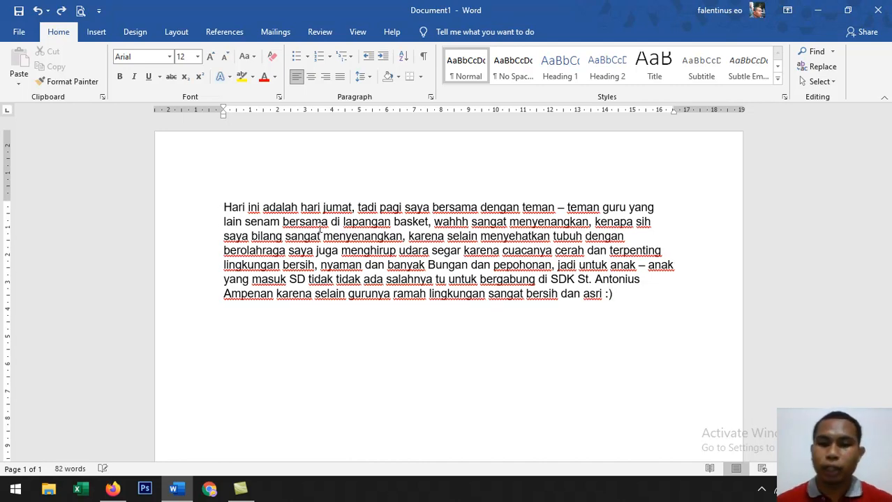
key(BackSpace)
text())
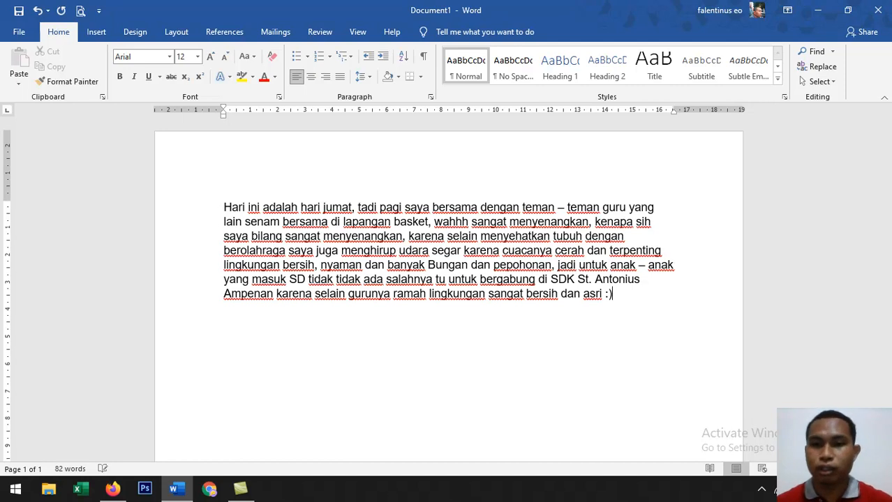
key(BackSpace)
key(BackSpace)
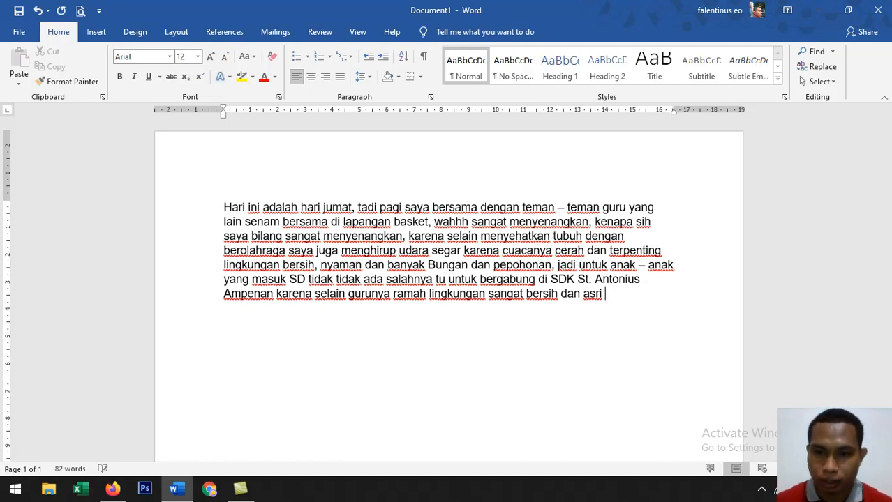
text(:))
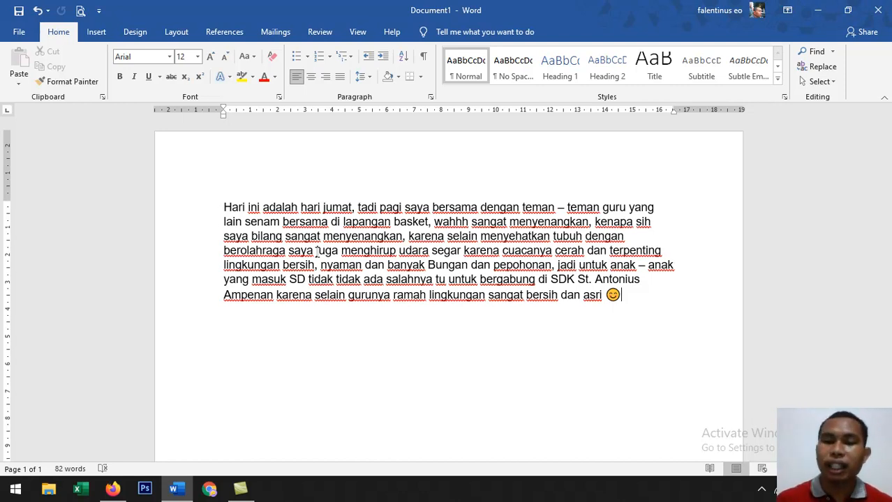
Start a second paragraph below the emoji with "Nahhh maka itu yukk gabung di".
key(Return)
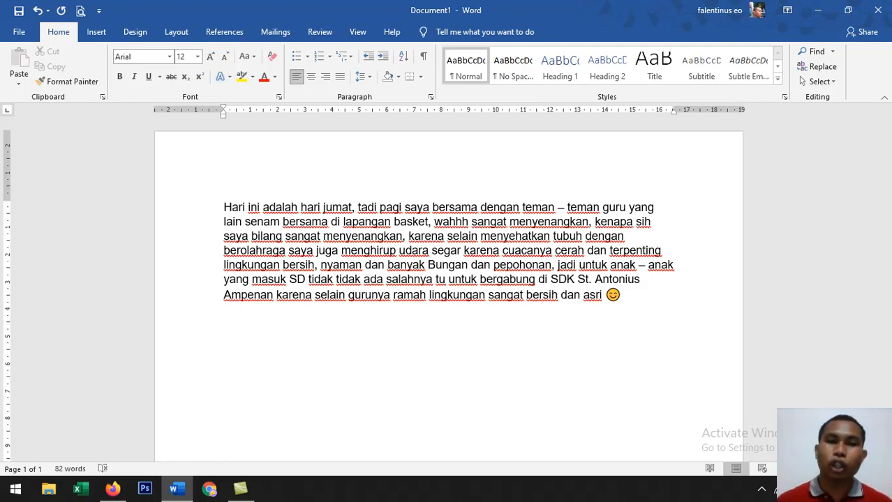
text(nahhh)
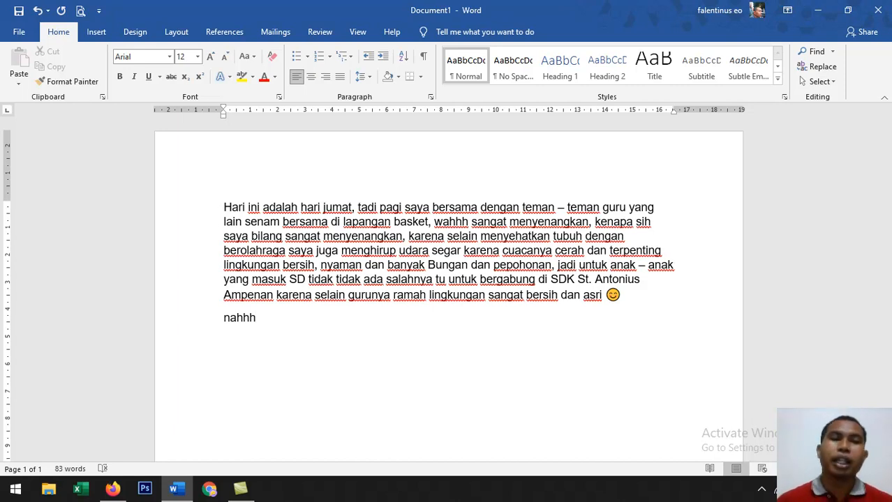
text(mak)
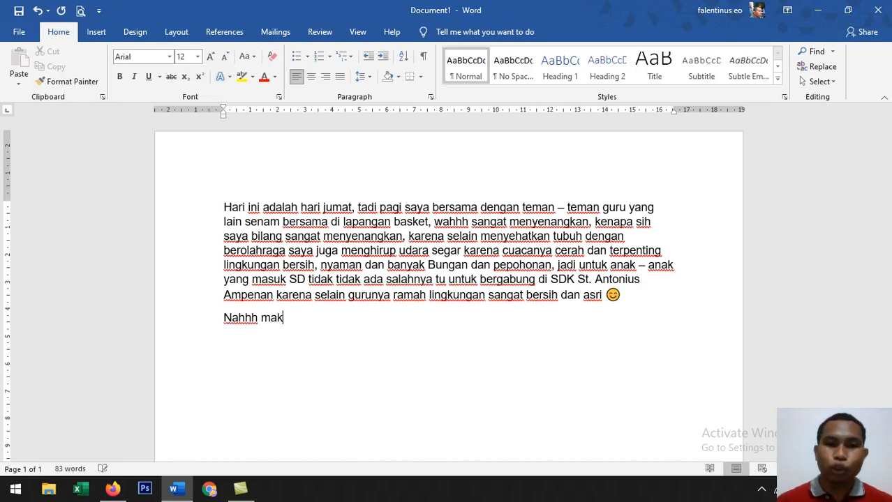
text(a itu y)
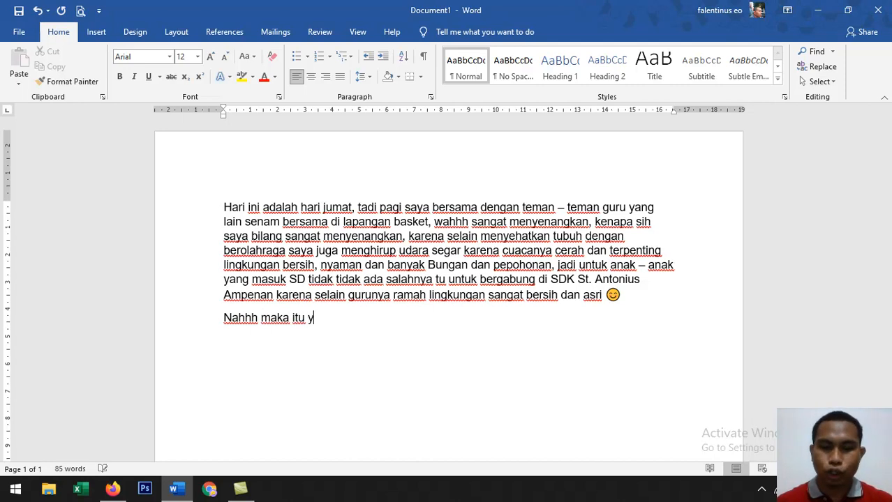
text(ukk gabun)
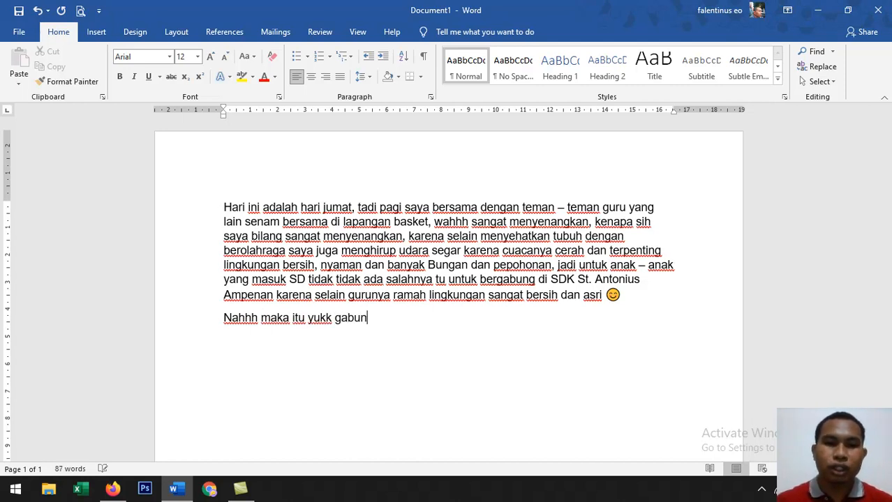
text(g di S)
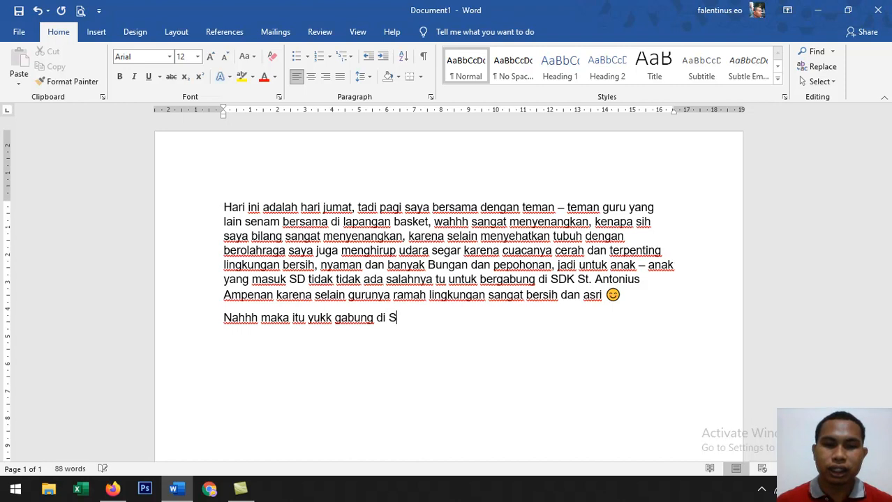
Continue the invitation with "SDK St. Antonius Ampenan,", replacing the mistaken comma after "St" with a period.
text(DK St, A)
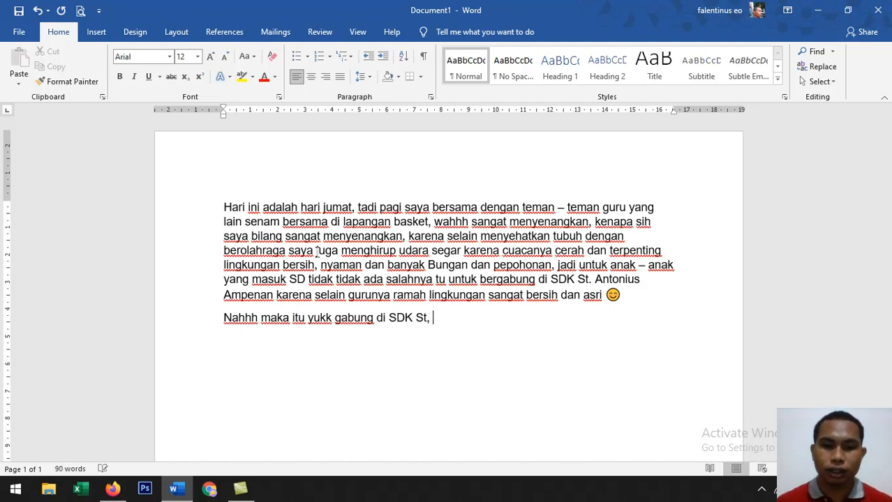
key(BackSpace)
key(BackSpace)
key(BackSpace)
text(. Antoni)
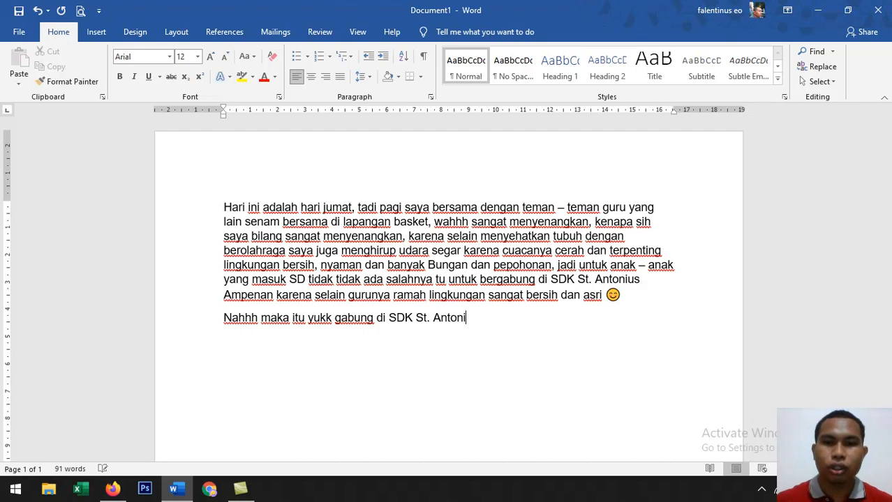
text(us Ampen)
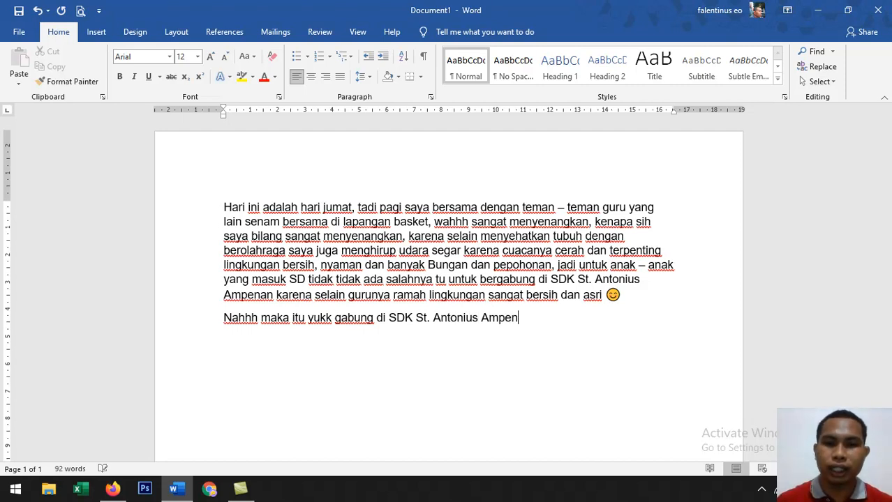
text(an, di j)
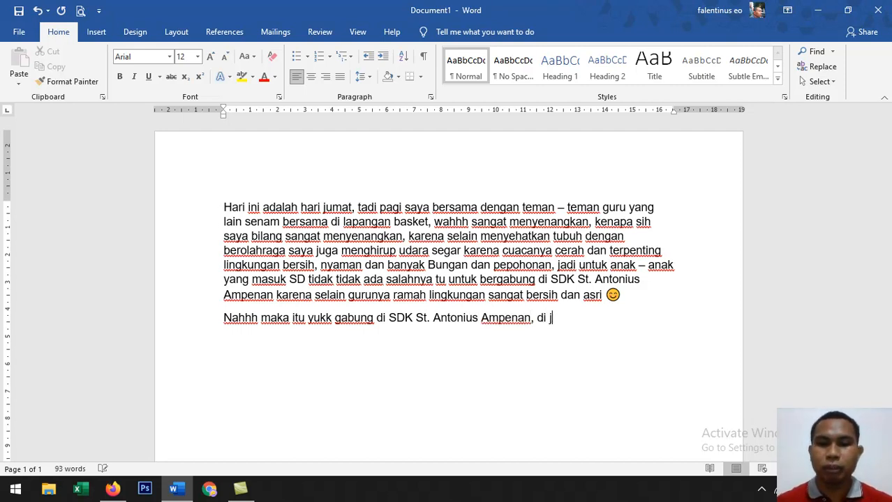
Extend the second paragraph with "di jamin dehhh nggk bakal nyesal," after "Ampenan,".
text(amin dehhh)
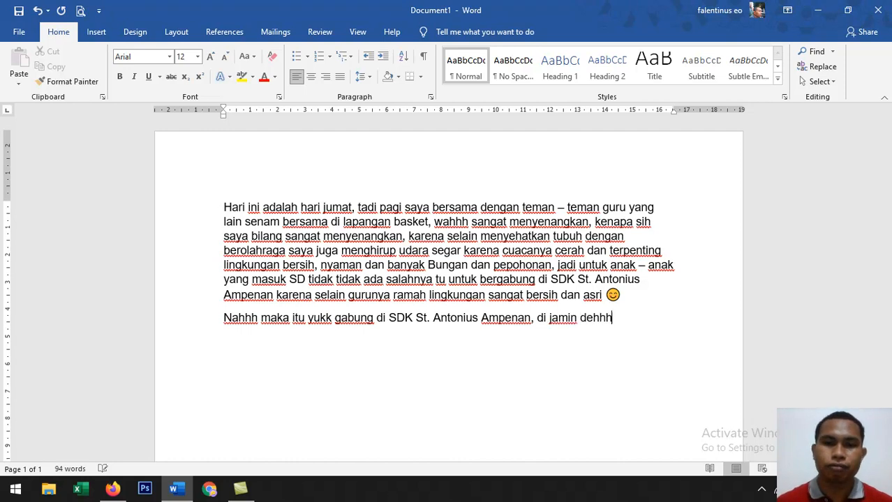
text( ng)
key(BackSpace)
text(ggk )
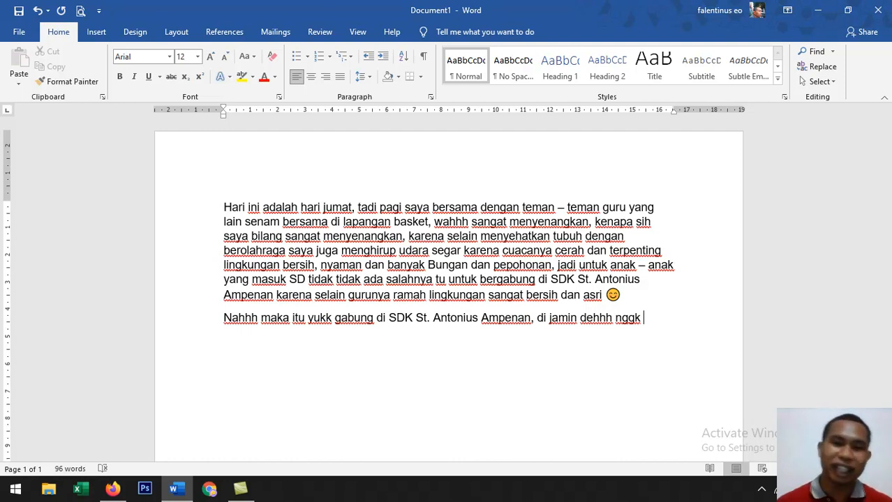
text(bakal)
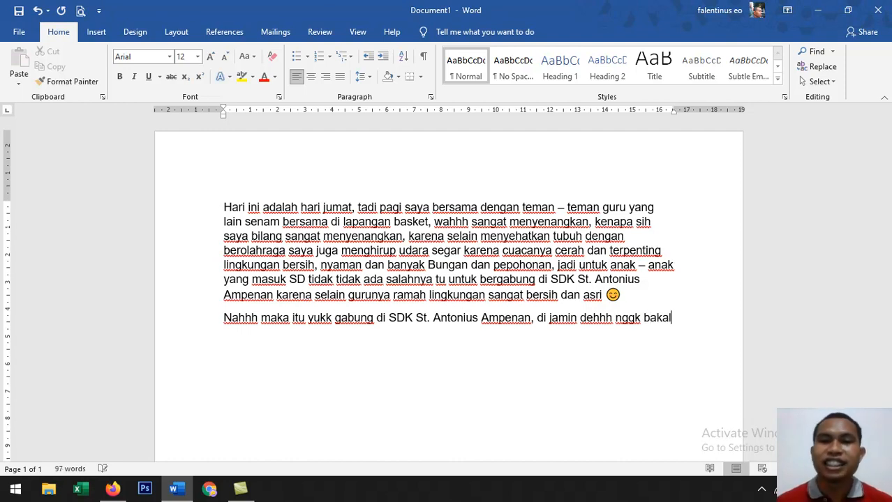
text( nye)
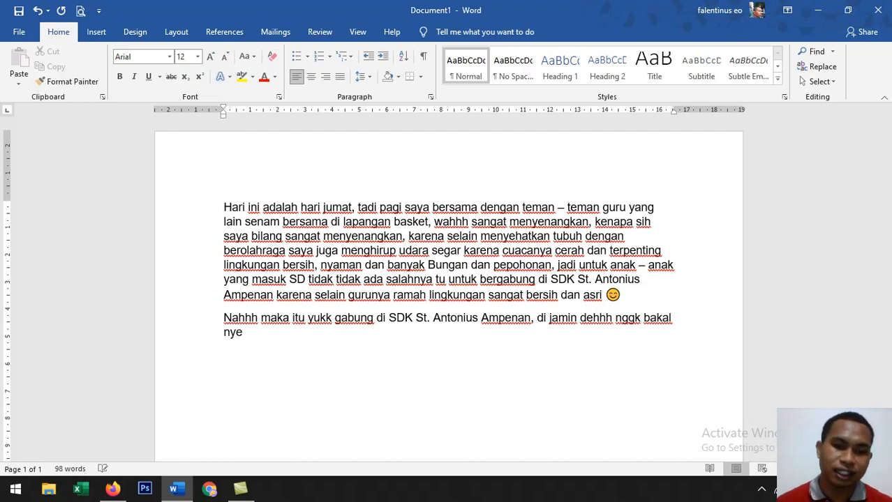
text(sal, )
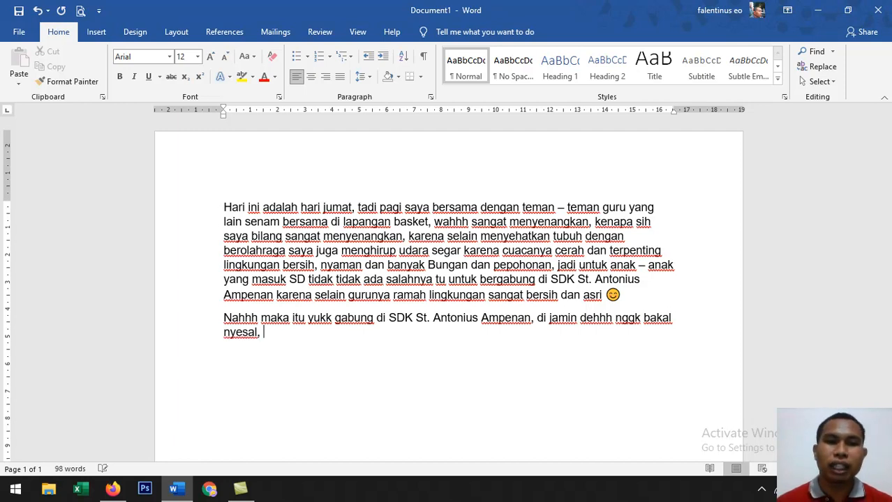
Add the clause "karena pastinya kalian sangat senang" after "nyesal,", correcting the mistyped letter in "pastinya".
text(karena pasr)
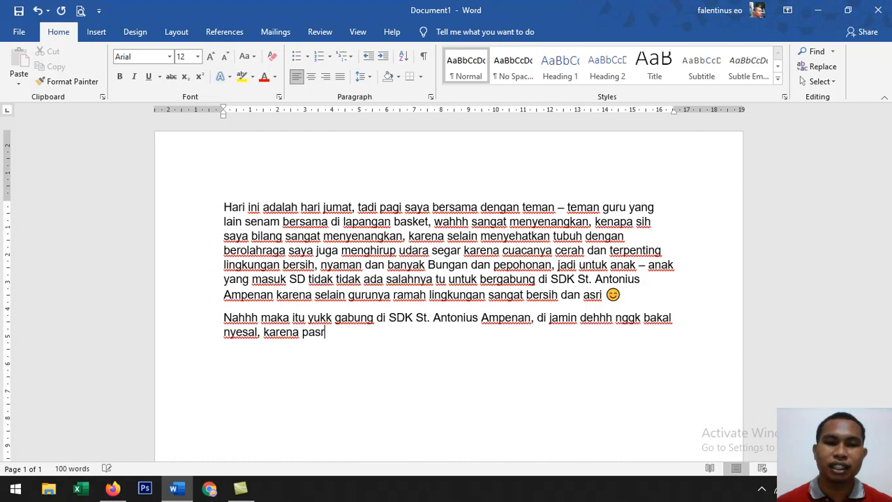
key(BackSpace)
text(tinya)
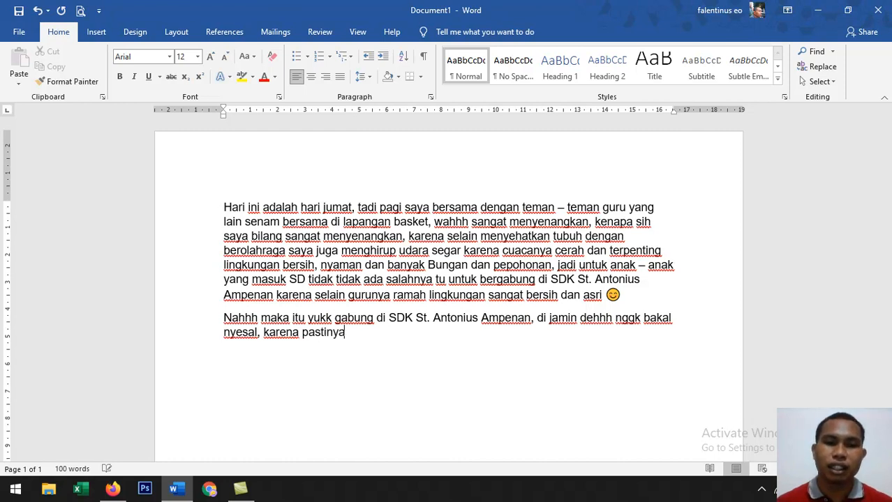
text( kalian s)
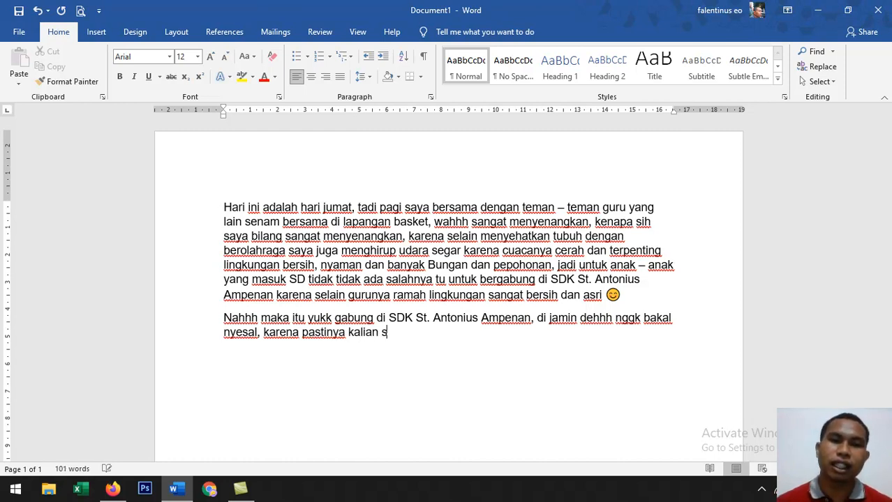
text(angat senang)
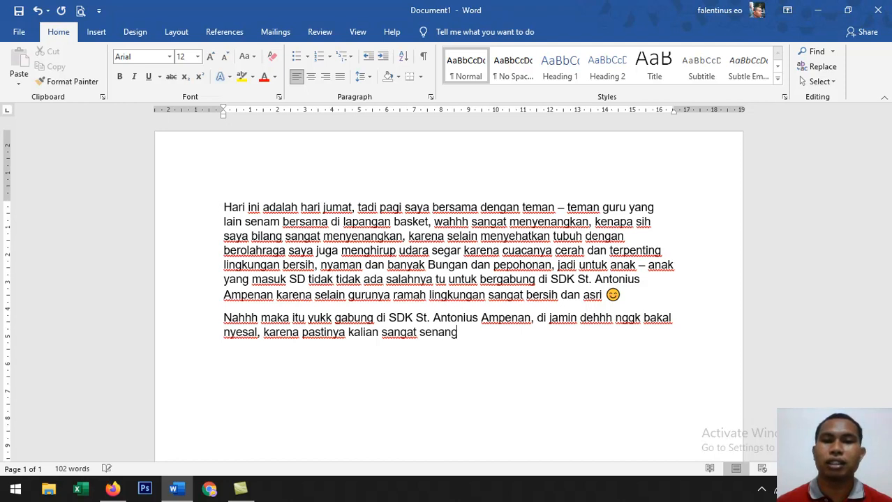
Append "karena bisa bertemu bapak dan ibu guru yang ramah" after "sangat senang".
text( karena bi)
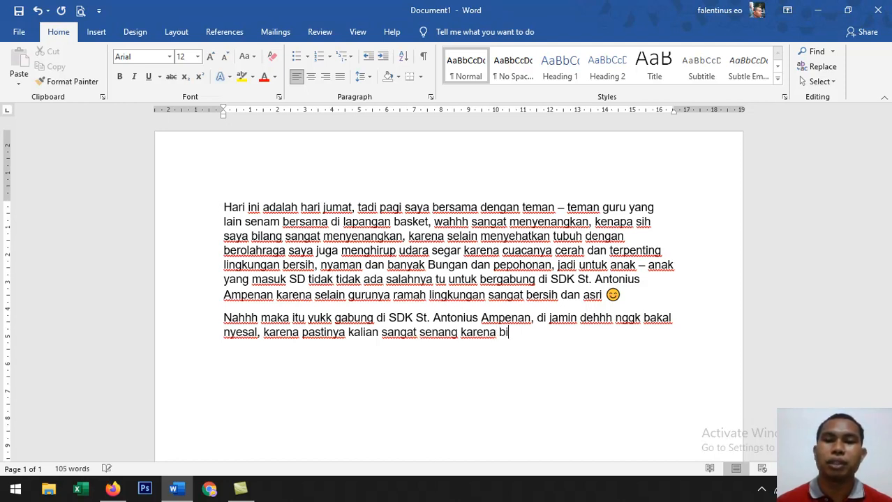
text(sa berte)
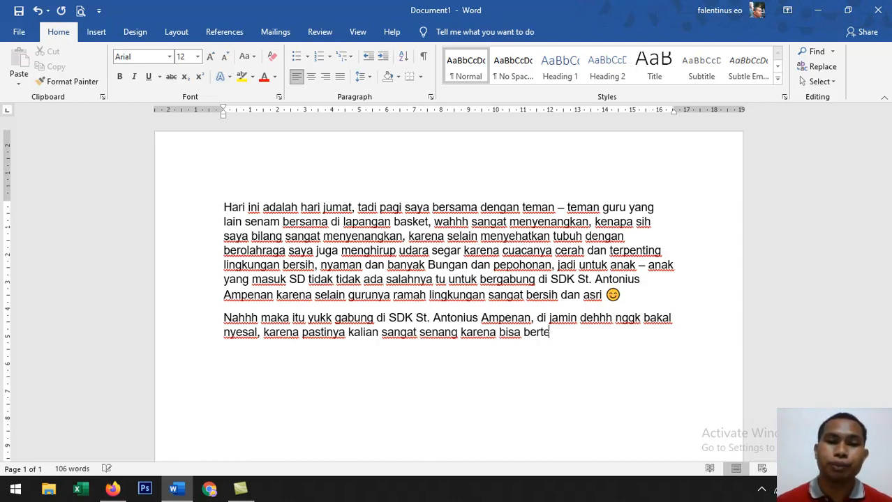
text(mu bapak)
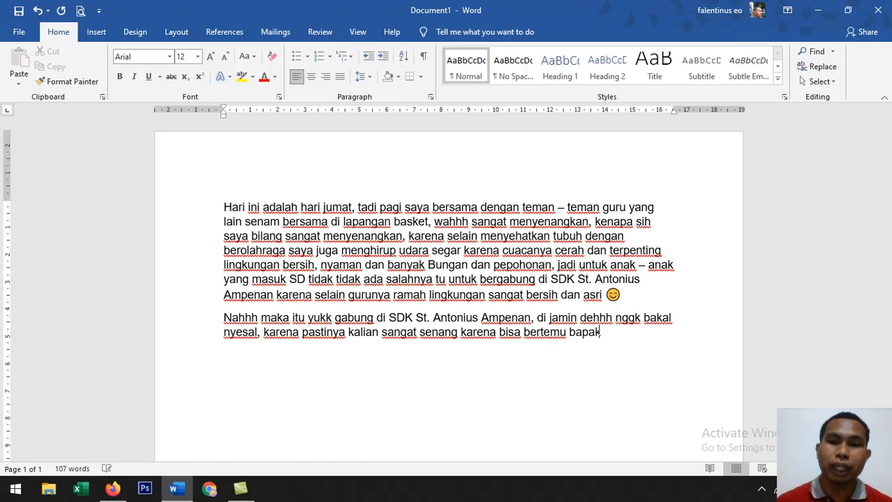
text( dan ibu )
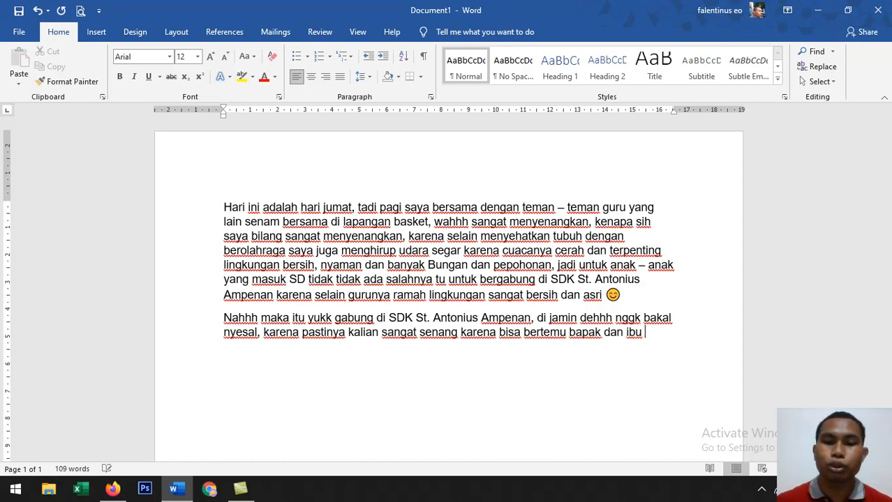
text(guru yang r)
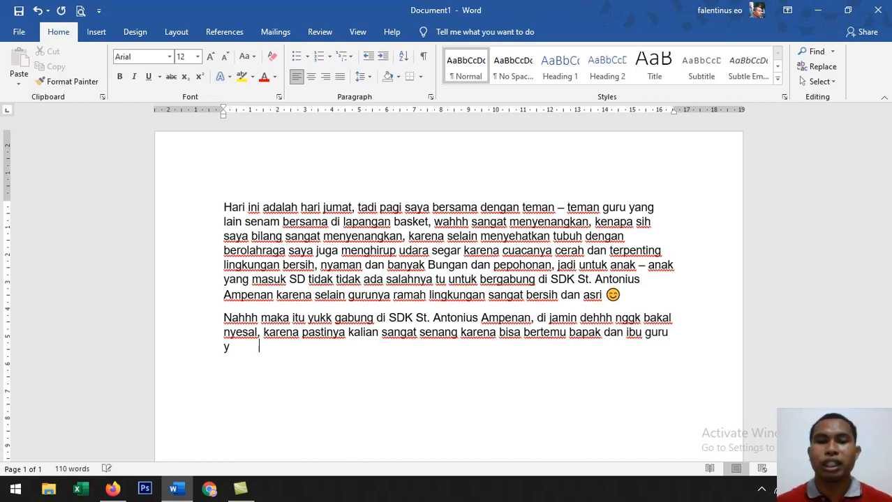
text(amah)
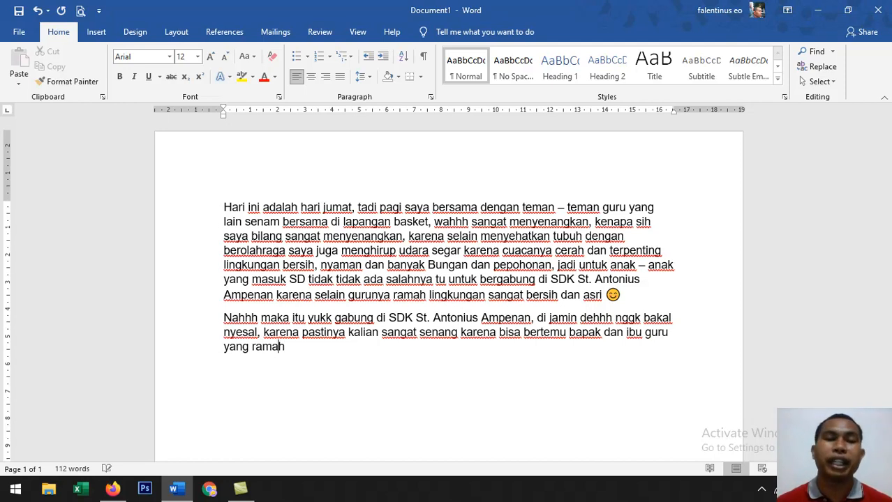
Append "dan baik hati setelah itu" after "yang ramah" in the second paragraph, without a comma after "hati".
text( dan baik)
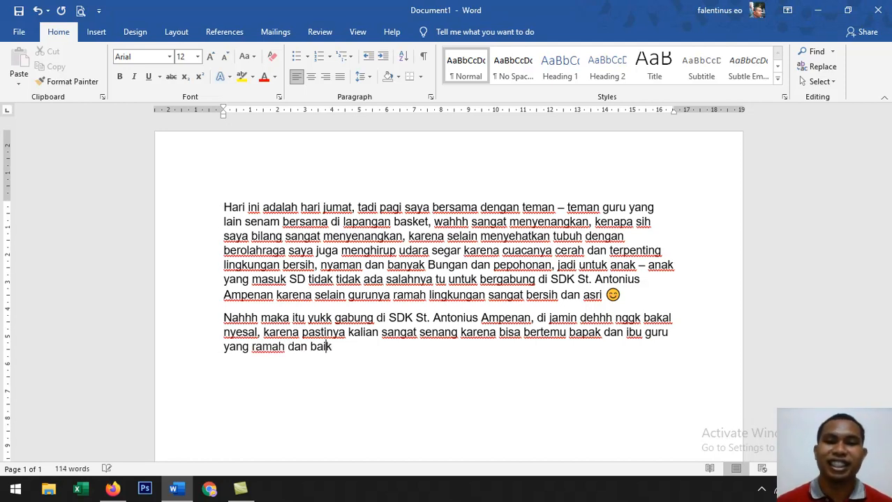
text( hati)
text(, se)
key(BackSpace)
key(BackSpace)
key(BackSpace)
key(BackSpace)
text(setelah itu)
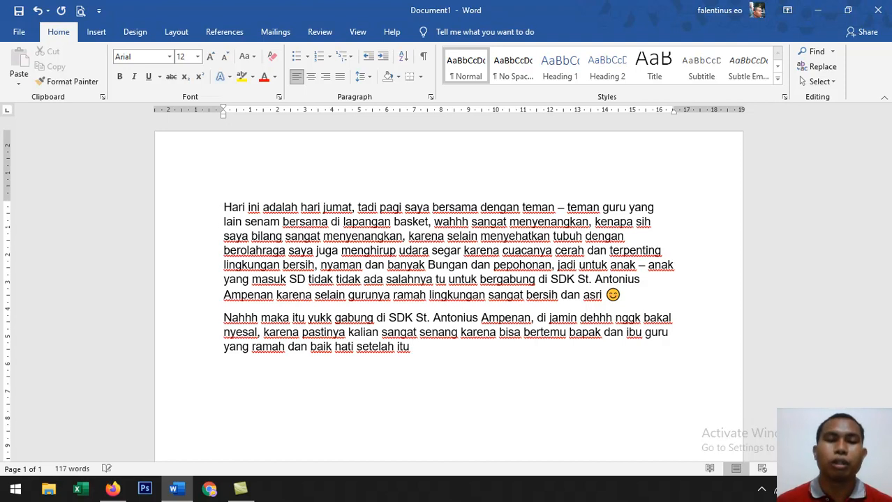
key(BackSpace)
text(nant)
key(BackSpace)
key(BackSpace)
key(BackSpace)
key(BackSpace)
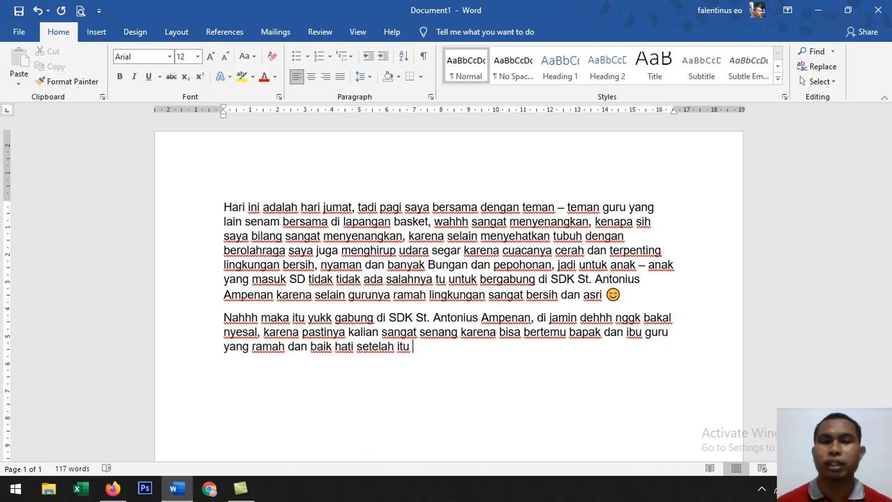
Continue the second paragraph with "fasilitasnya beragam salah satunyu" after "setelah itu".
text(fas)
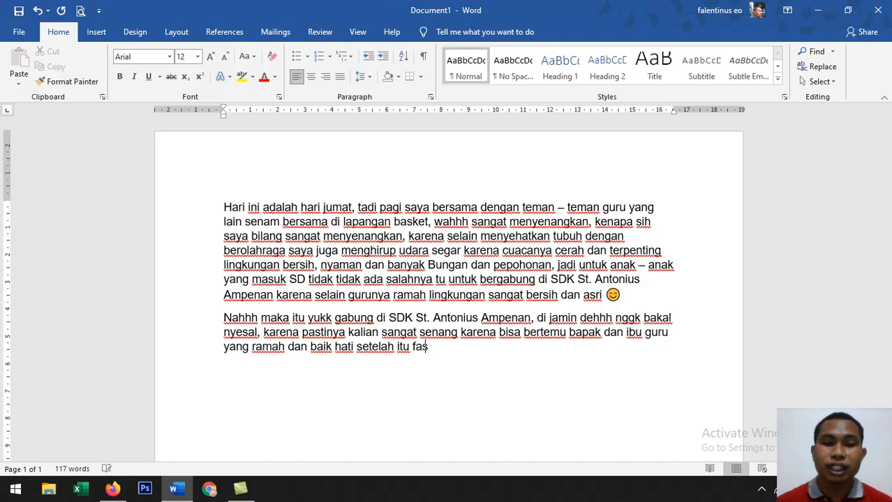
text(ilitasnya beragam salah satuny)
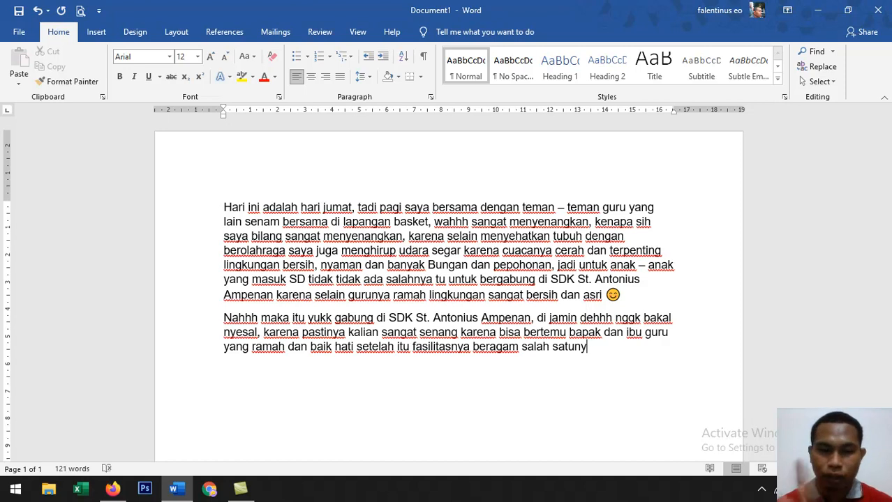
text(u)
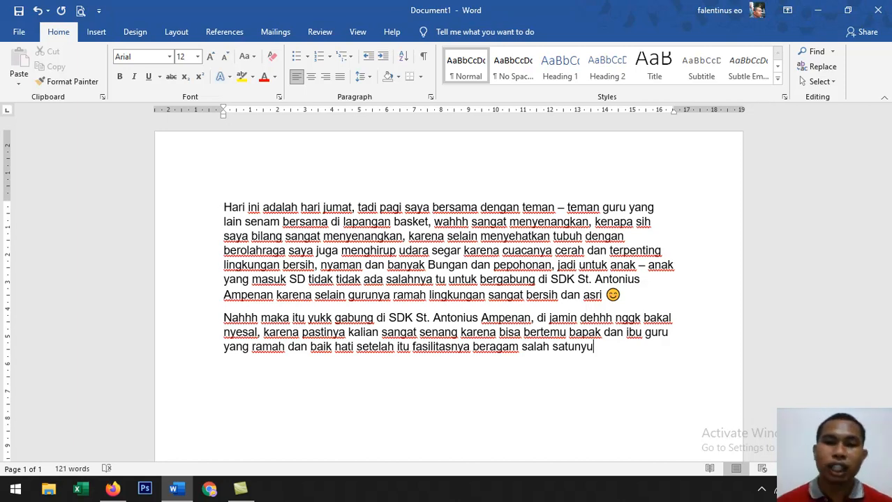
Finish the second paragraph with "dalam pembelajaran itu menggunakan Smart TV.", ending it with a period instead of a comma.
text(dalam )
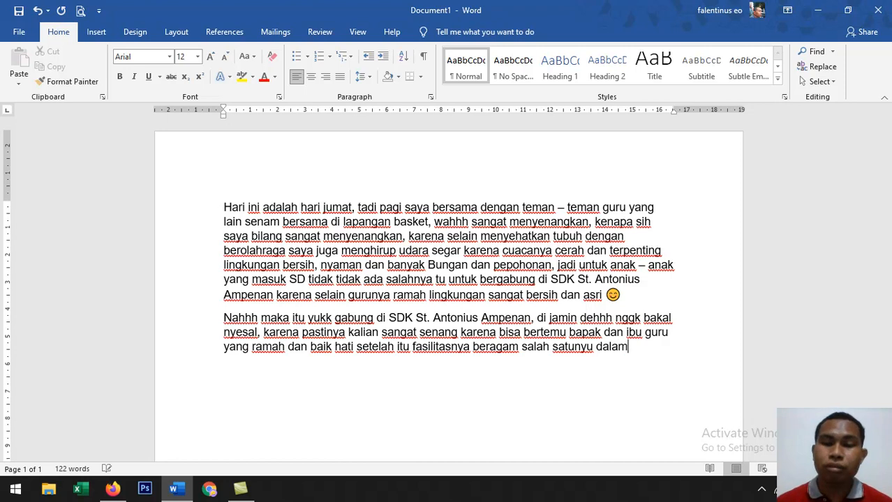
text(pembela)
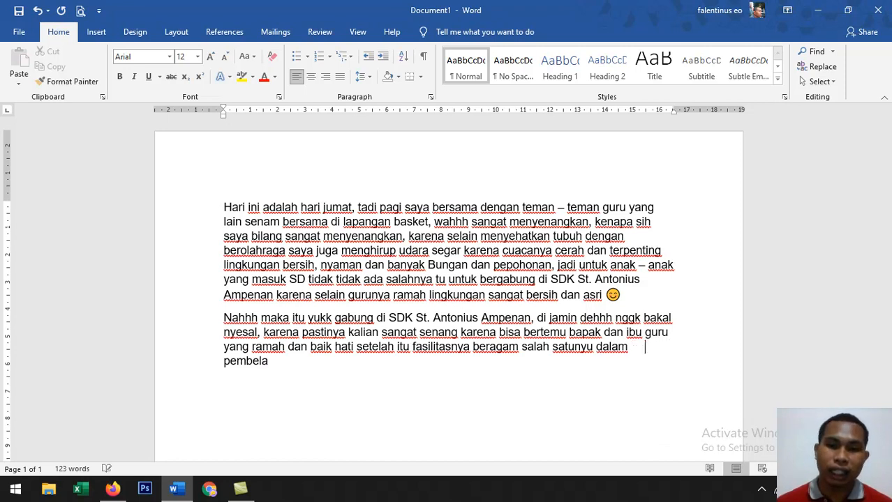
text(jar)
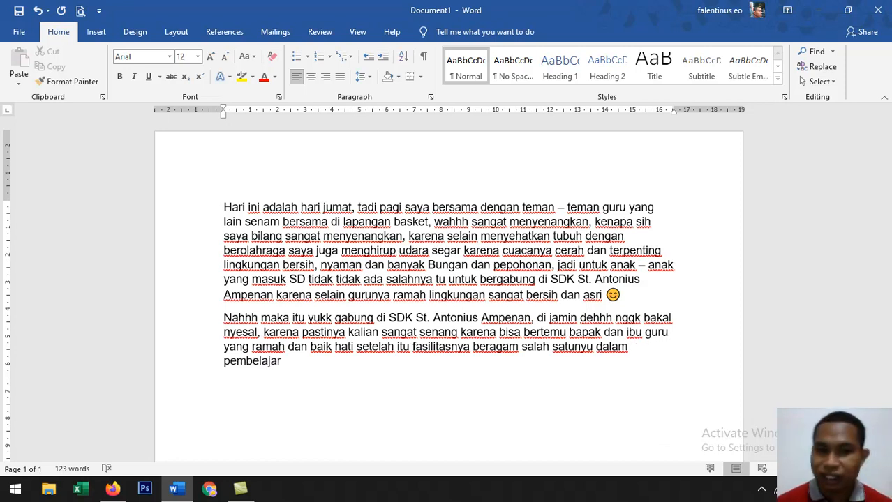
text(an)
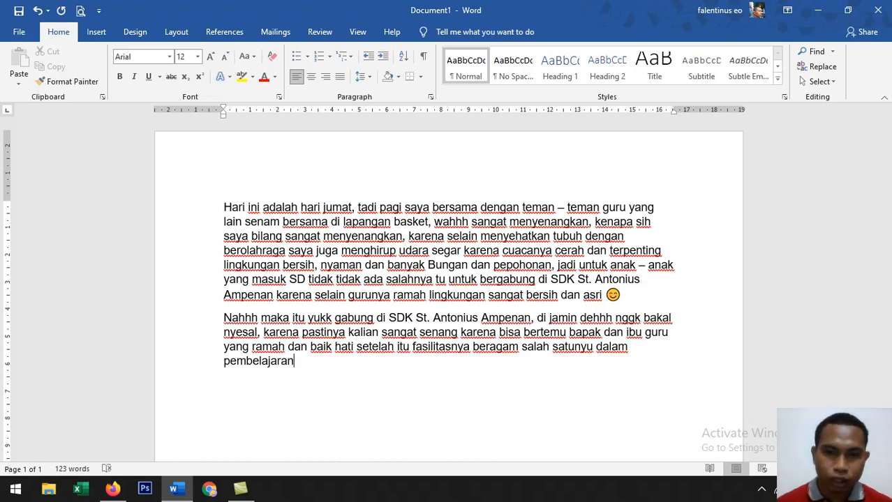
text( itu menggunakan Smart TV)
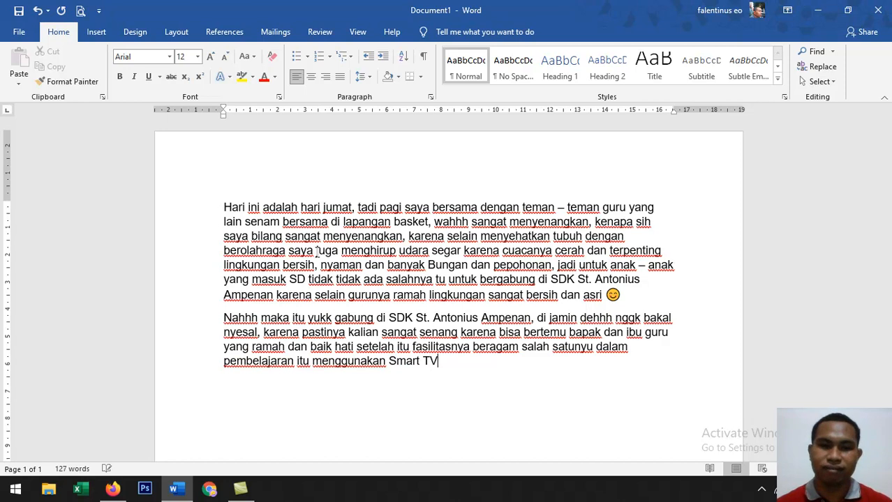
text(,)
key(BackSpace)
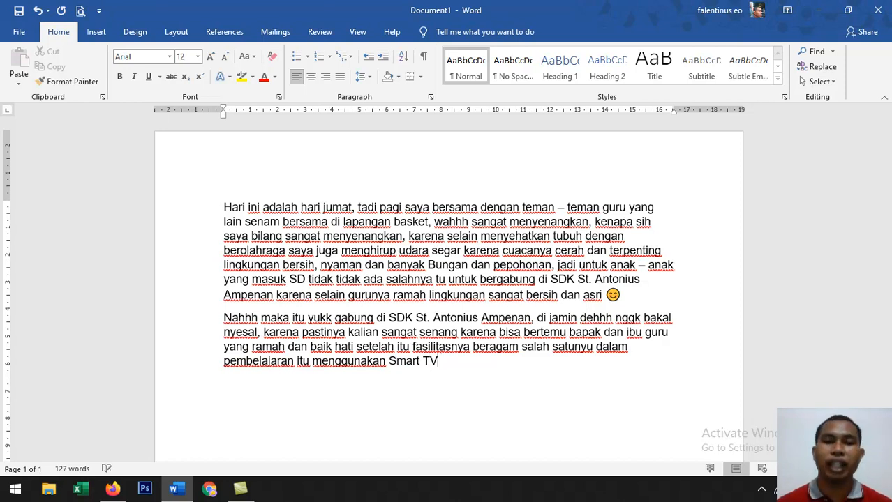
text(.)
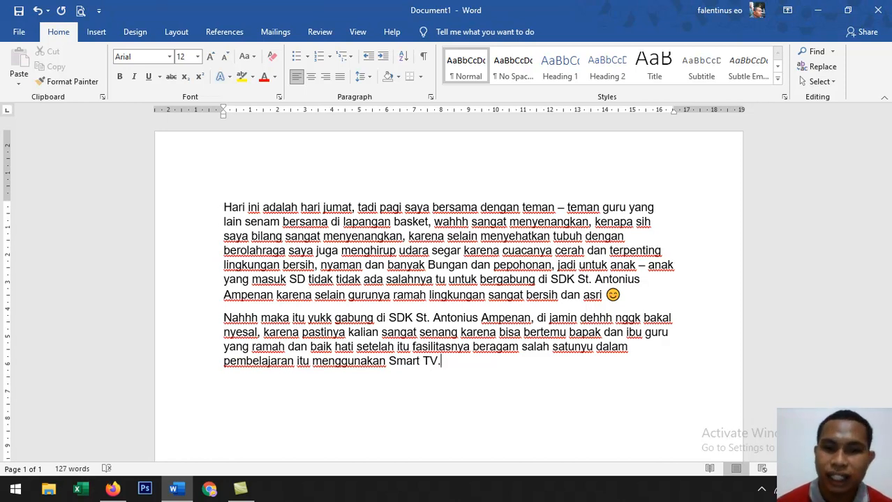
click(223, 213)
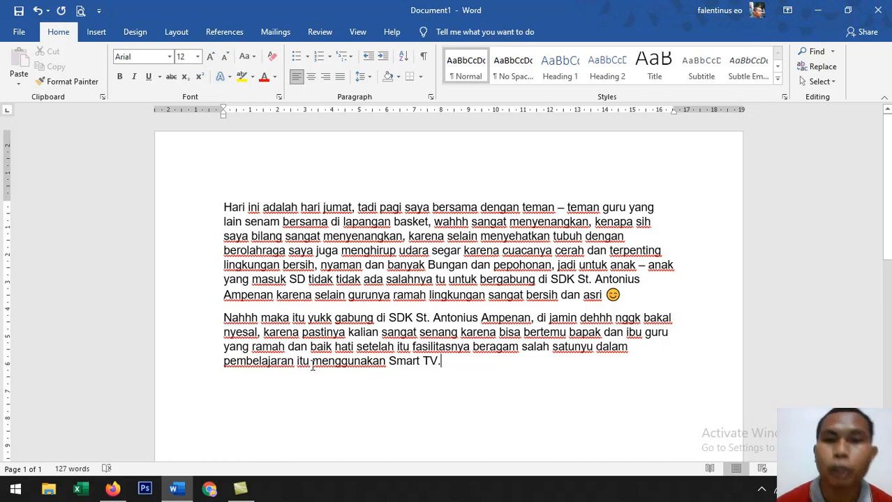
drag(311, 364, 333, 368)
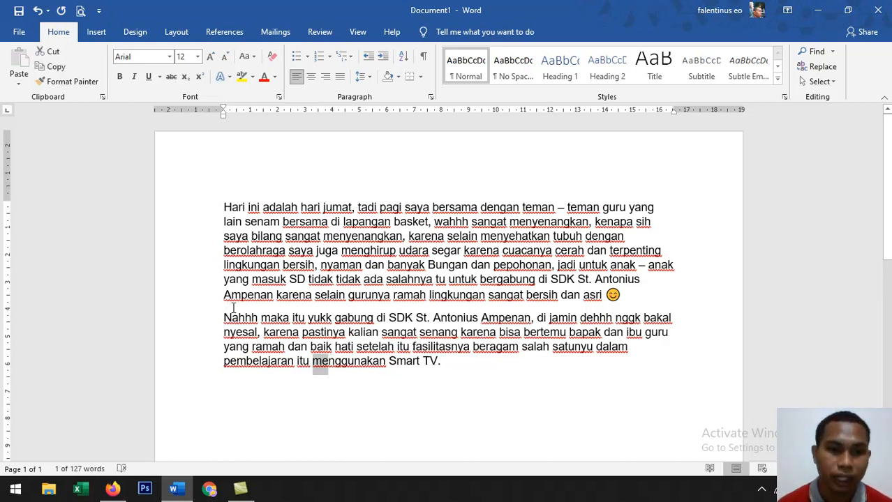